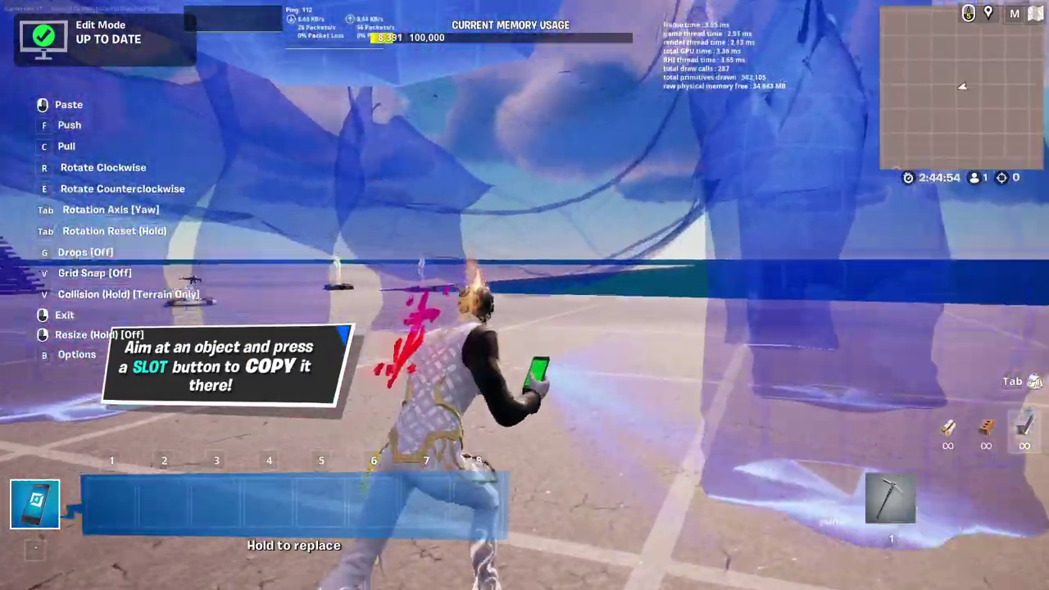
{"action": "left_click", "coordinate": [524, 296]}
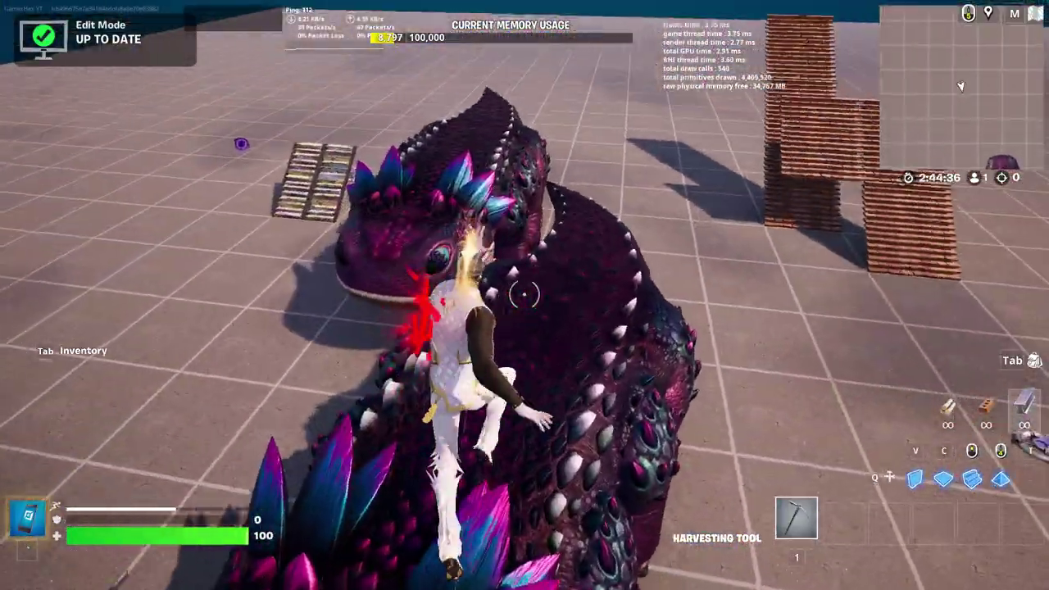
{"action": "key", "text": "w"}
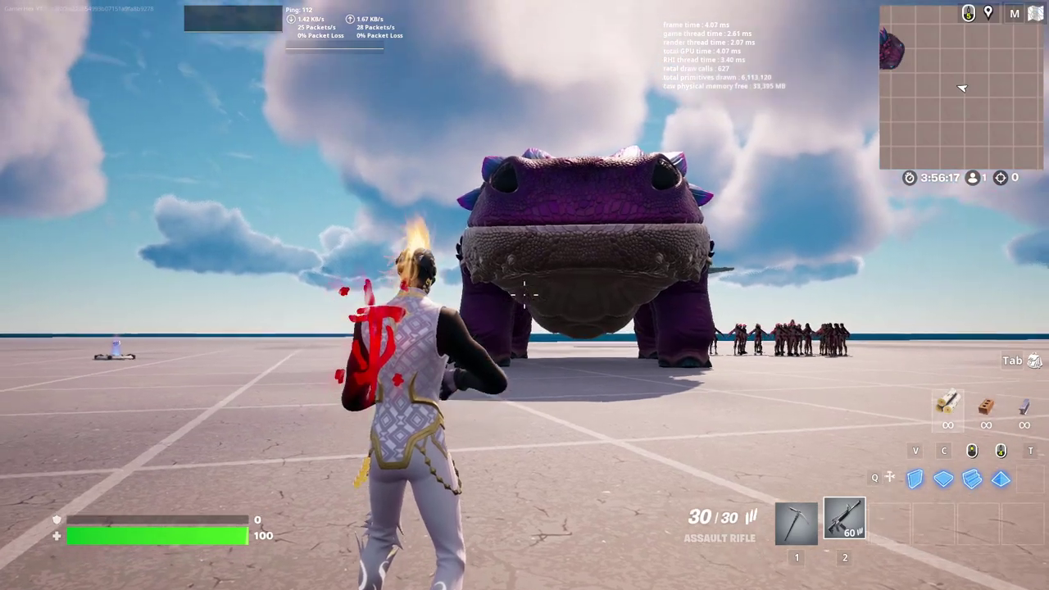
{"action": "right_click", "coordinate": [524, 296]}
{"action": "left_click", "coordinate": [525, 295]}
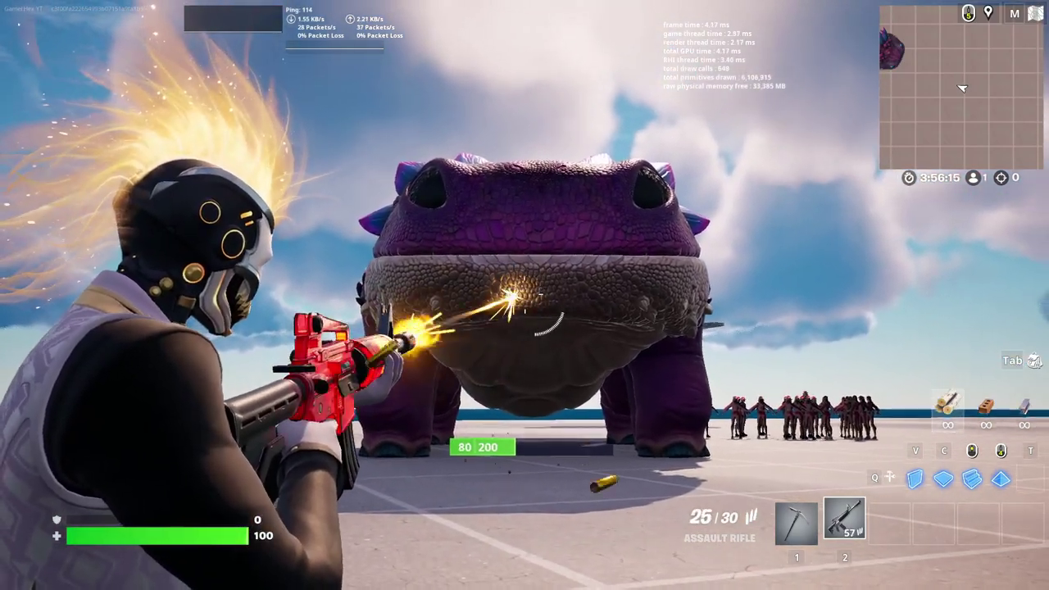
{"action": "left_click", "coordinate": [525, 295]}
{"action": "left_click", "coordinate": [525, 295]}
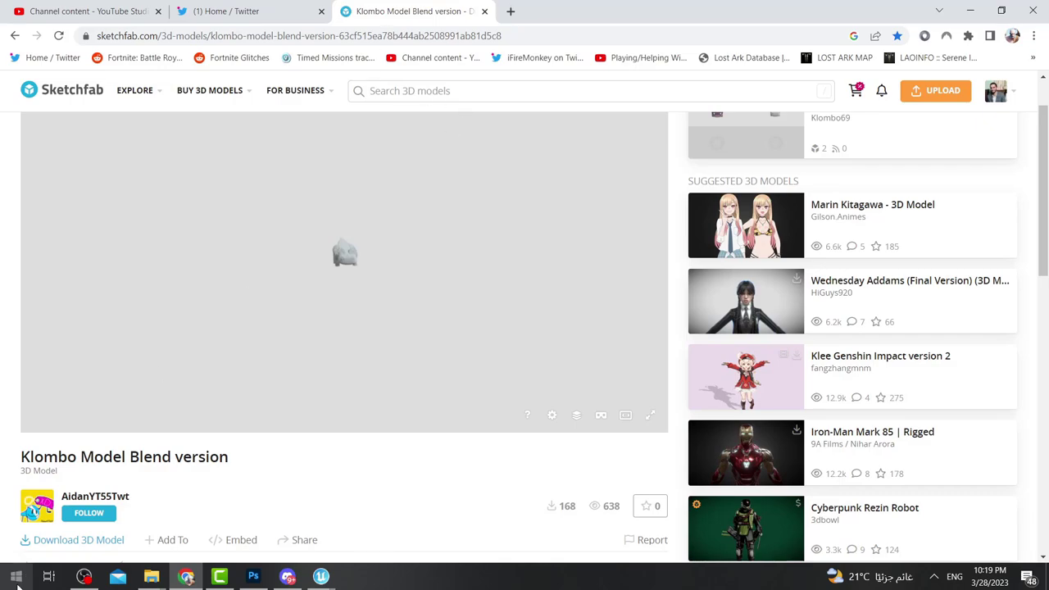
- Download the free Klombo Model Blend version in its original .blend format from Sketchfab and extract klombo-model-blend-version_2.zip
{"action": "left_click", "coordinate": [84, 541]}
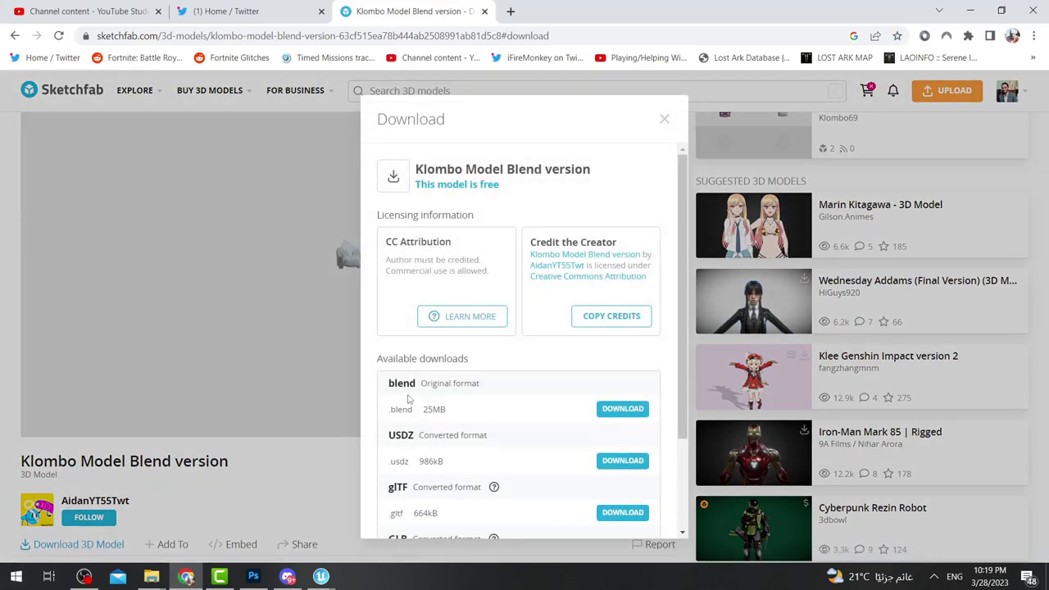
{"action": "left_click", "coordinate": [623, 409]}
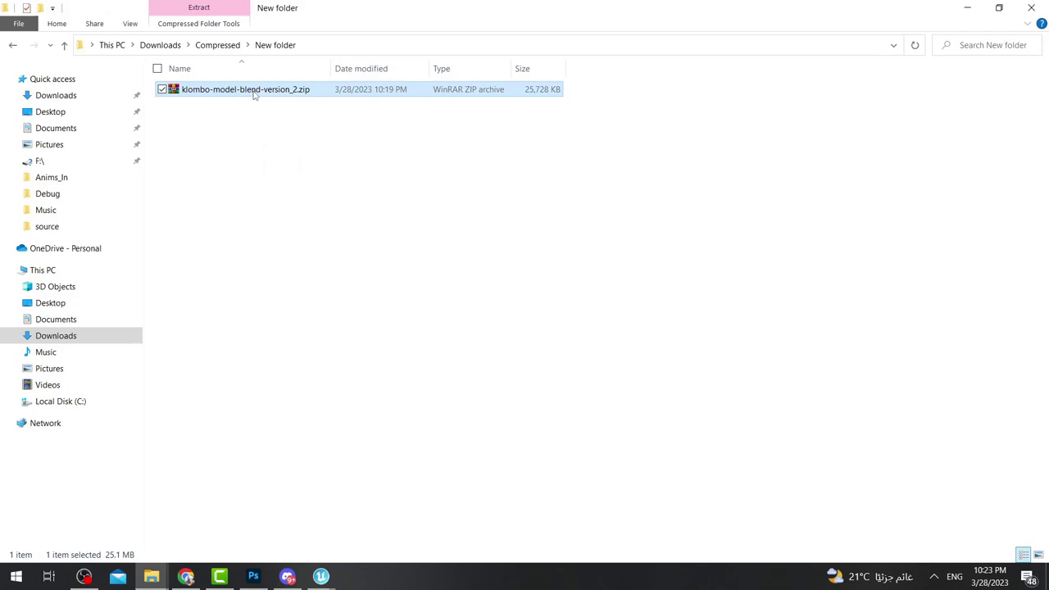
{"action": "right_click", "coordinate": [254, 92]}
{"action": "left_click", "coordinate": [298, 163]}
- Open Klombo.blend from the extracted source folder in Blender and export it as Klombo.fbx into the same folder
{"action": "double_click", "coordinate": [185, 90]}
{"action": "left_click", "coordinate": [201, 93]}
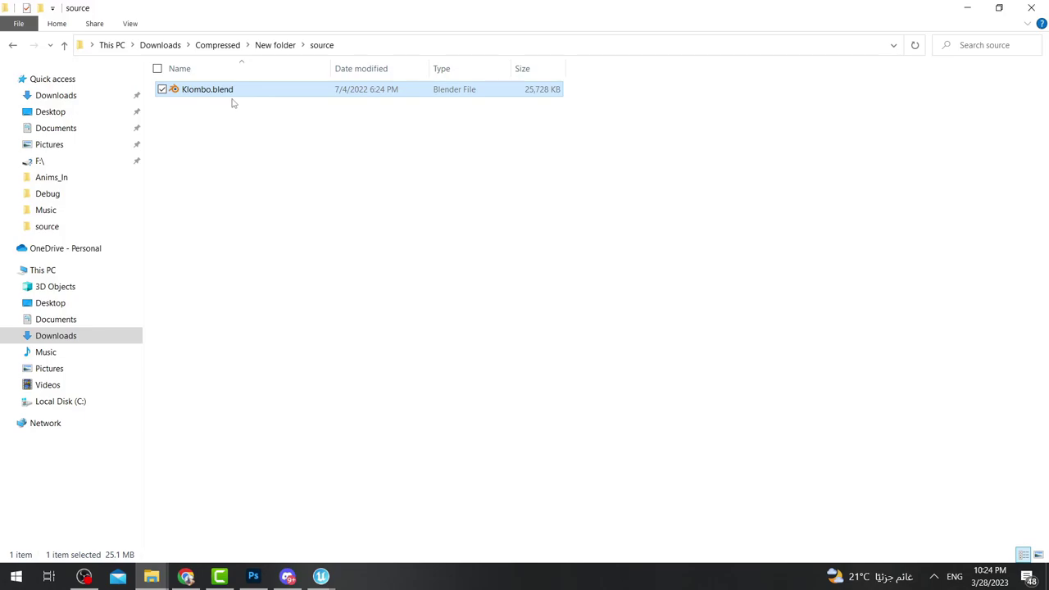
{"action": "double_click", "coordinate": [215, 88]}
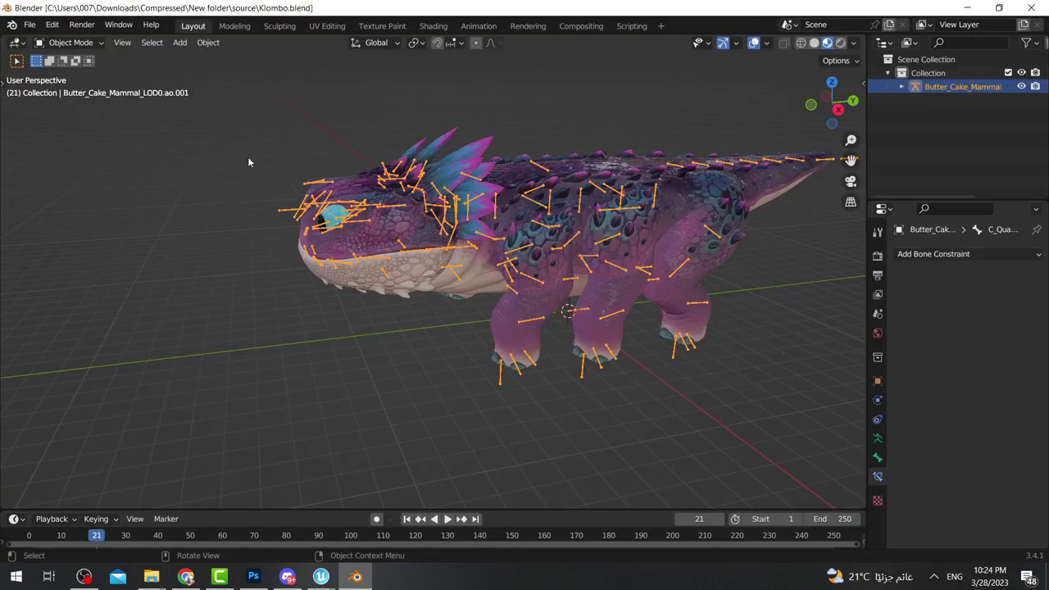
{"action": "scroll", "coordinate": [248, 159], "scroll_direction": "down", "scroll_amount": 3}
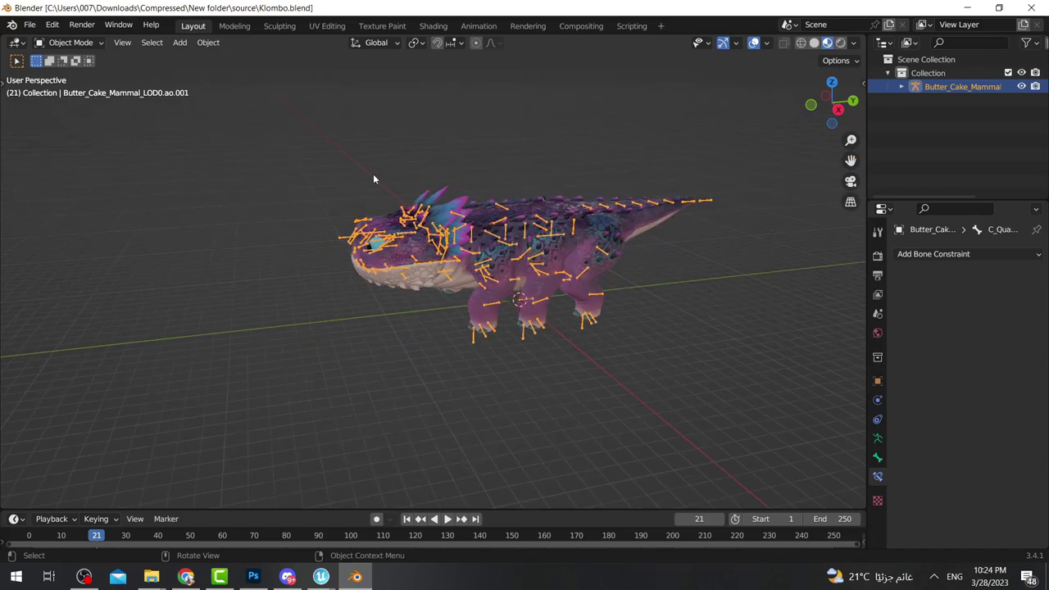
{"action": "left_click", "coordinate": [30, 25]}
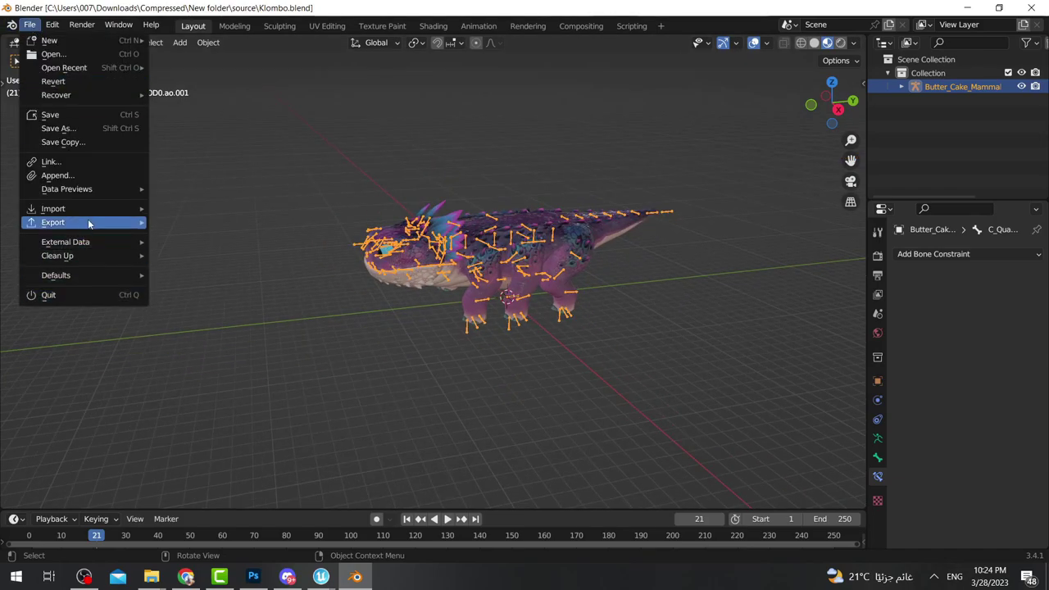
{"action": "mouse_move", "coordinate": [89, 224]}
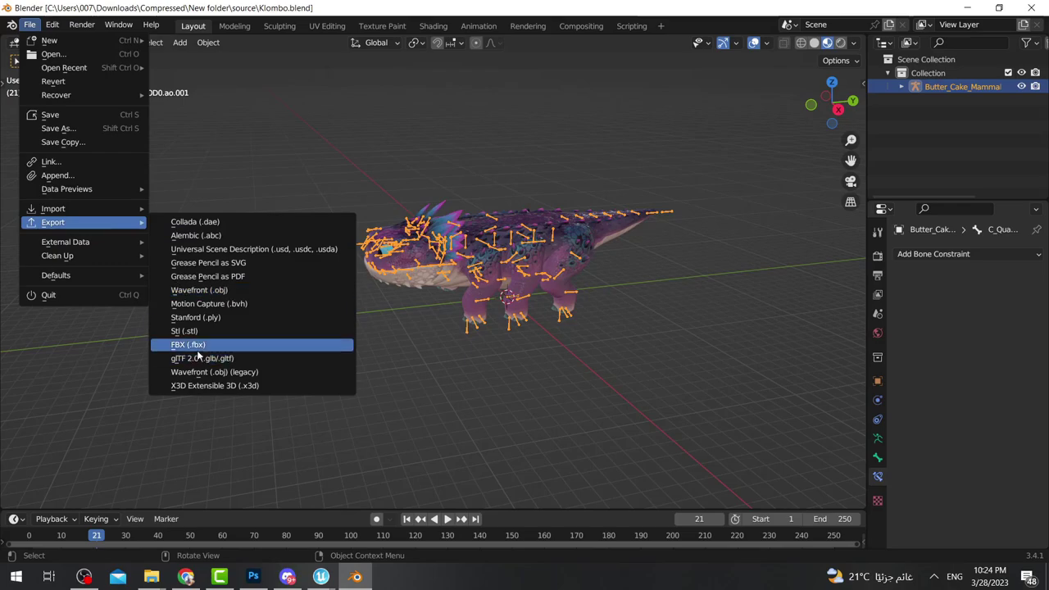
{"action": "left_click", "coordinate": [210, 348]}
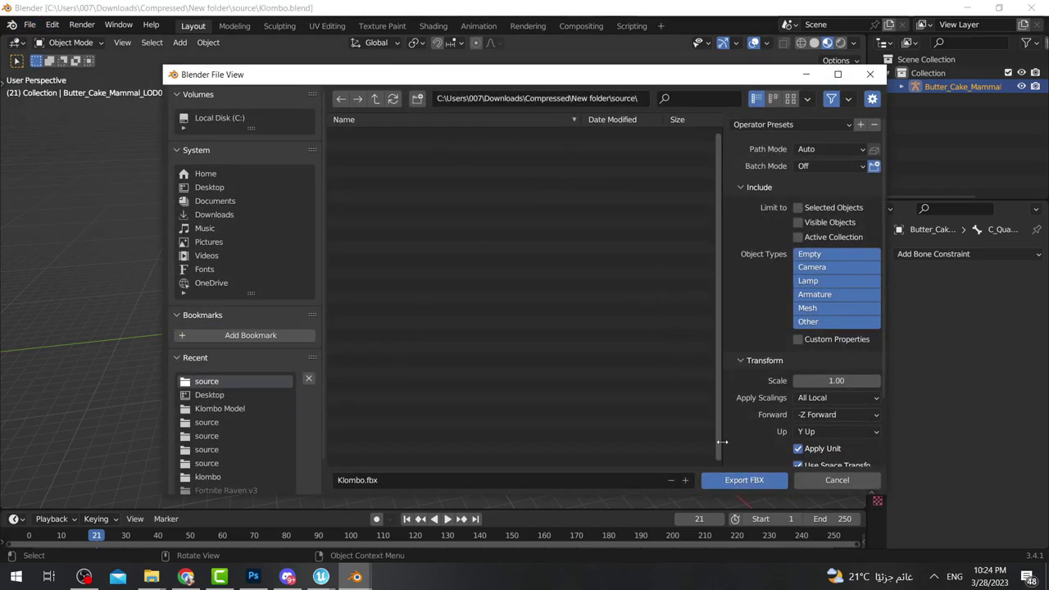
{"action": "left_click", "coordinate": [743, 481]}
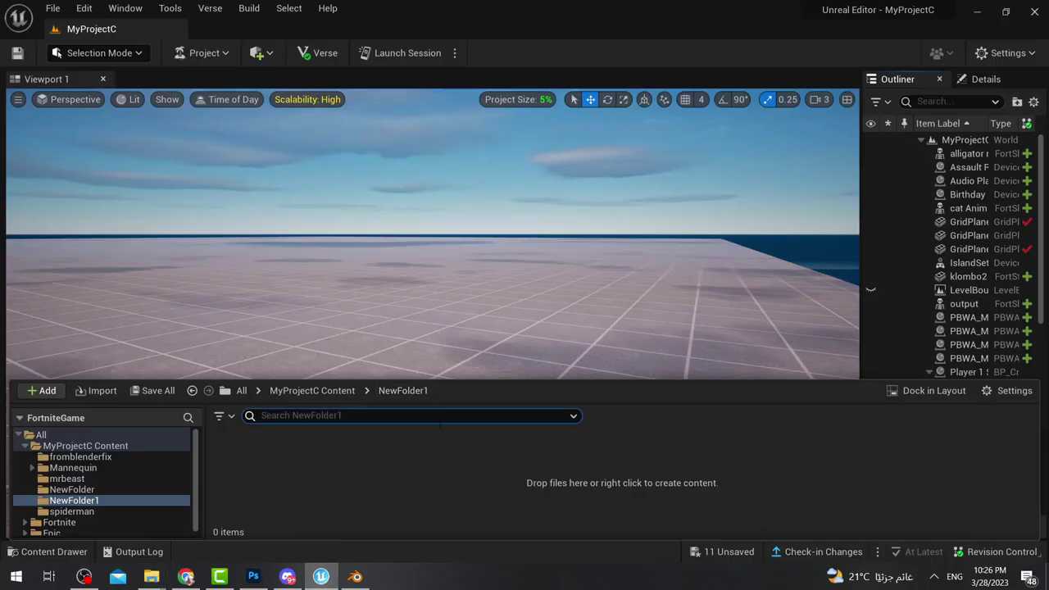
- Import Klombo.fbx into NewFolder1 of the Unreal Editor project as a skeletal mesh, importing all, and dismiss the message log
{"action": "right_click", "coordinate": [400, 504]}
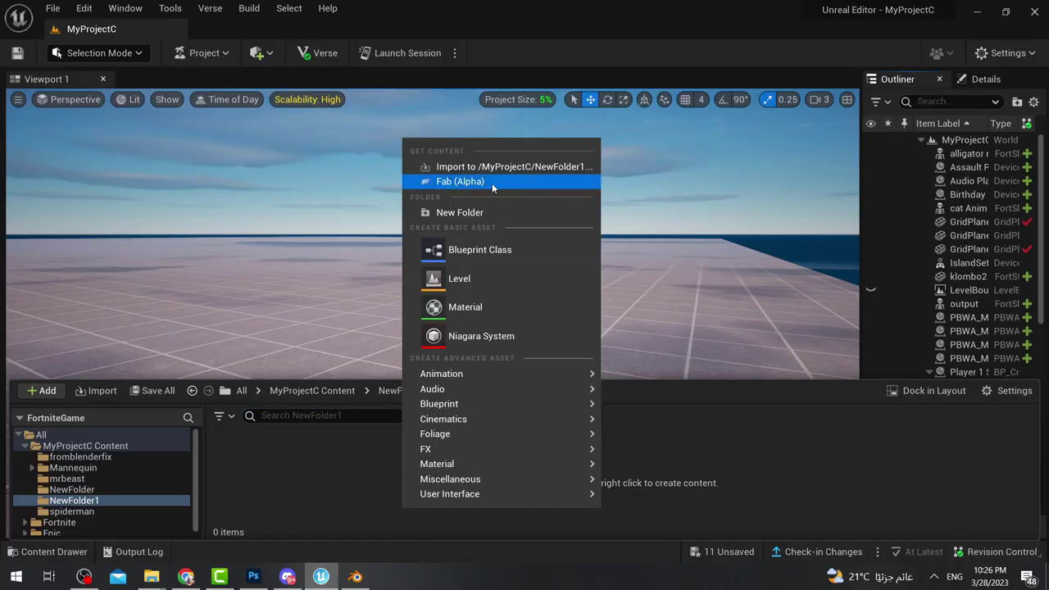
{"action": "left_click", "coordinate": [106, 505]}
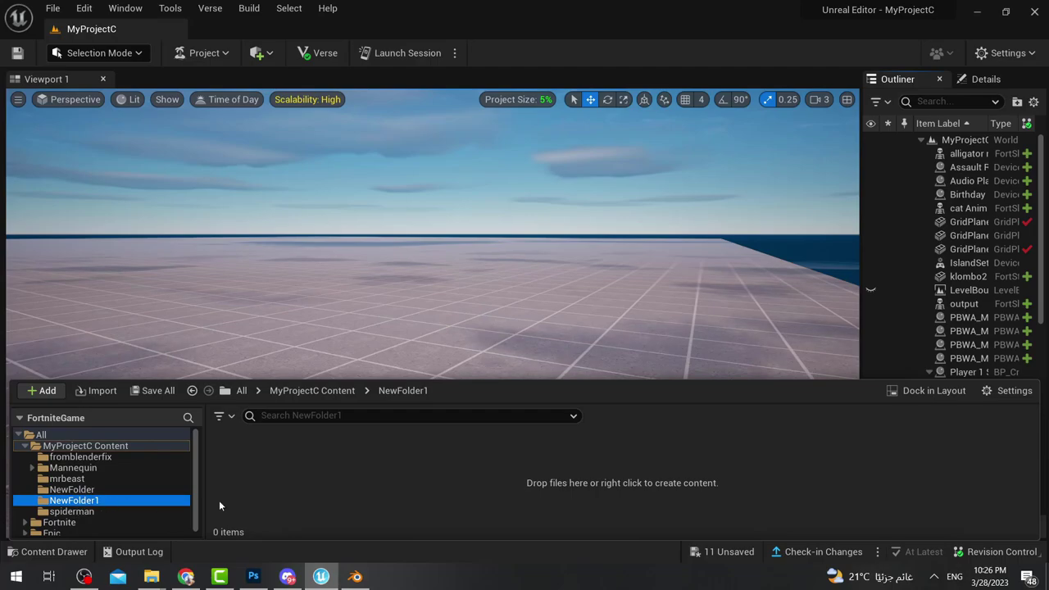
{"action": "key", "text": "alt+Tab"}
{"action": "left_click_drag", "start_coordinate": [206, 104], "coordinate": [473, 487]}
{"action": "key", "text": "alt+Tab"}
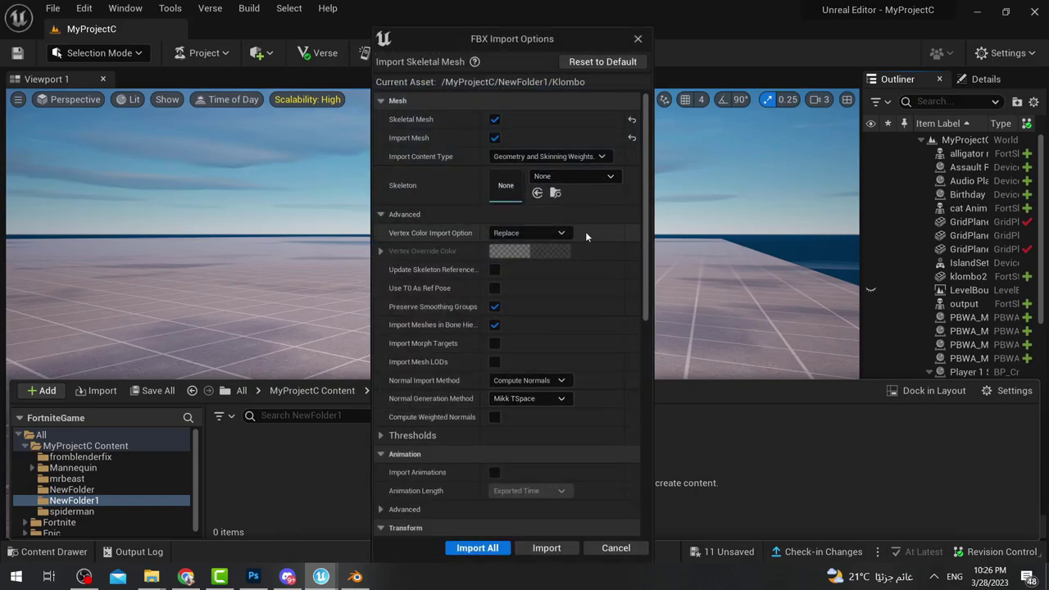
{"action": "left_click", "coordinate": [477, 547]}
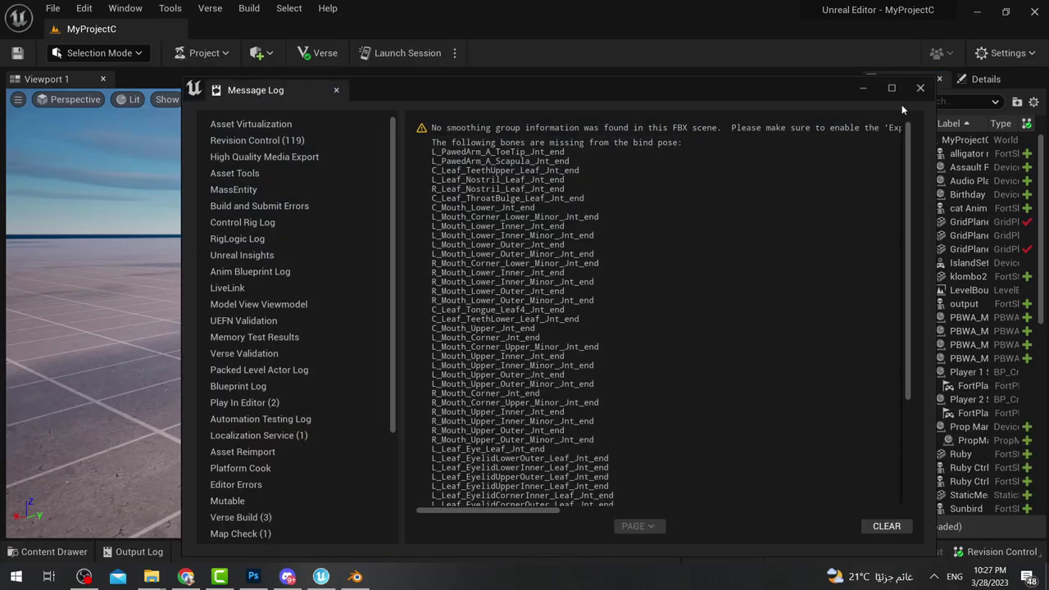
{"action": "left_click", "coordinate": [920, 87]}
- Inspect the imported Klombo_Skeleton asset from NewFolder1 in its preview, then close its editor
{"action": "left_click", "coordinate": [47, 552]}
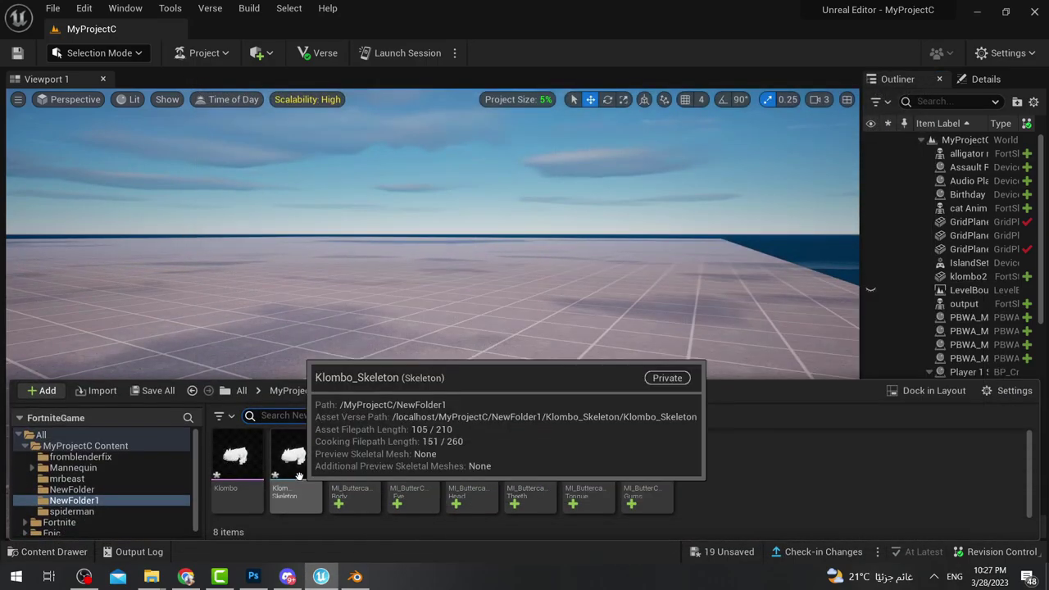
{"action": "double_click", "coordinate": [298, 474]}
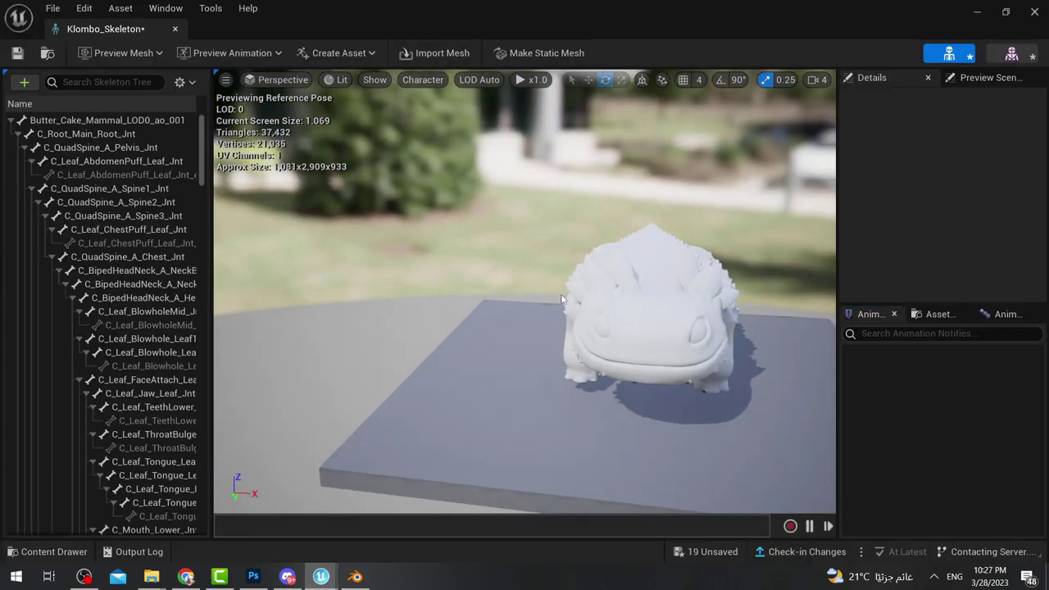
{"action": "left_click", "coordinate": [1033, 11]}
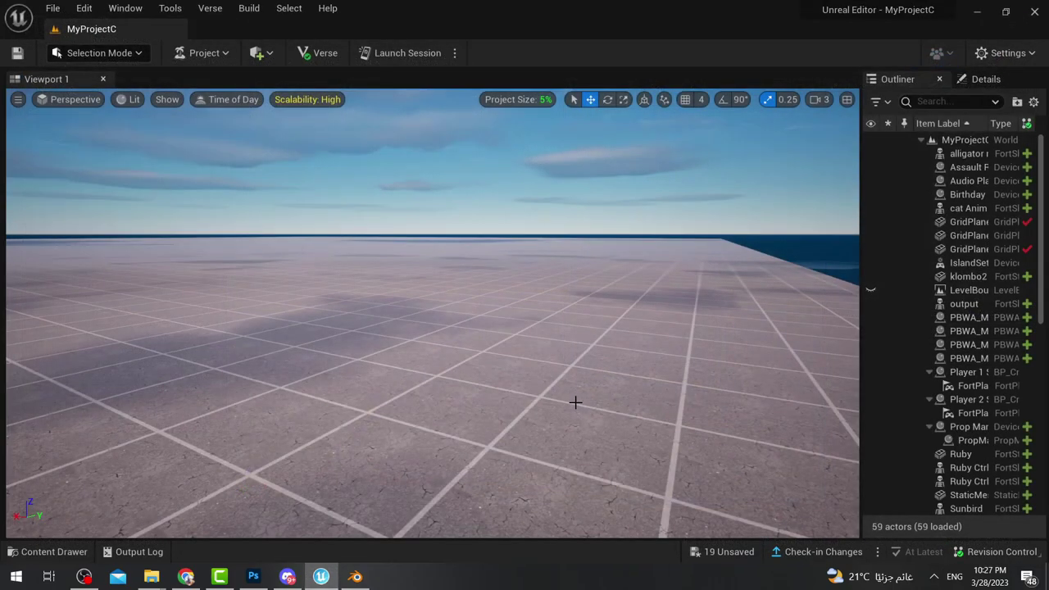
- Switch to Blender and turn off Automatically Pack Resources for the Klombo file's external data
{"action": "left_click", "coordinate": [355, 577]}
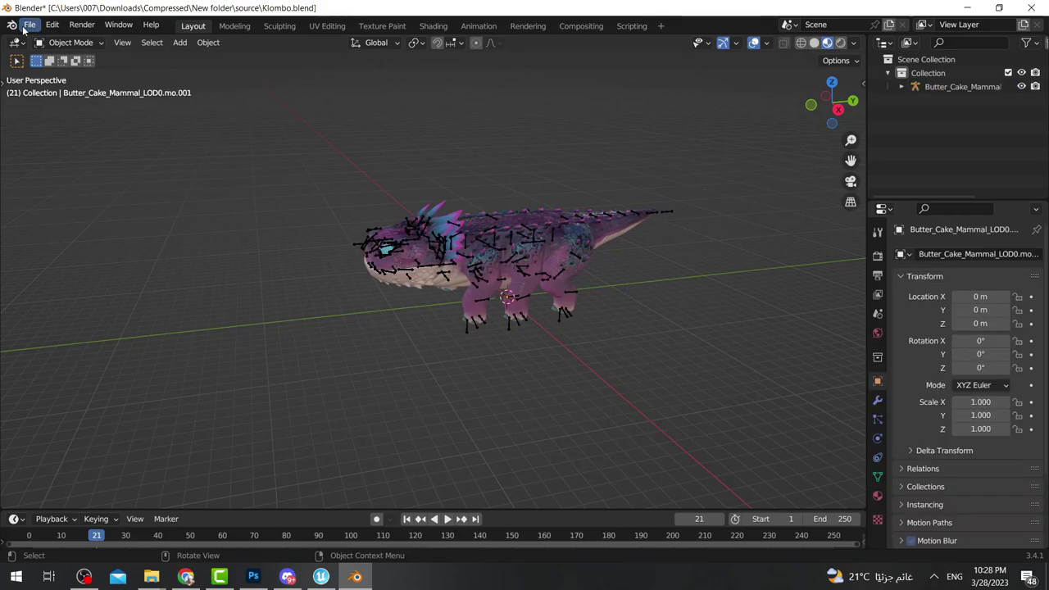
{"action": "left_click", "coordinate": [29, 24]}
{"action": "mouse_move", "coordinate": [98, 242]}
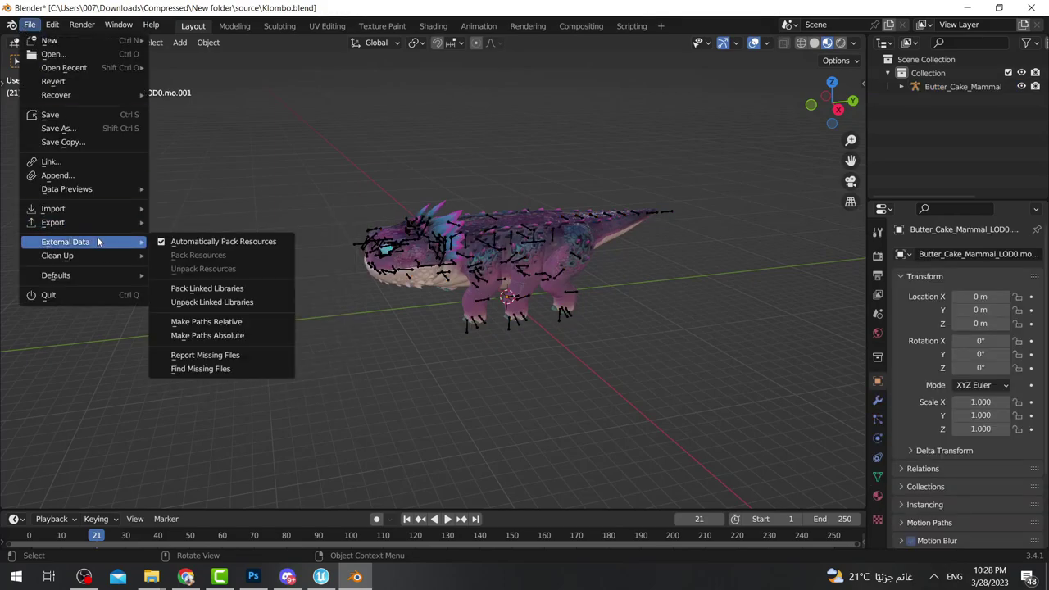
{"action": "left_click", "coordinate": [225, 244]}
- Unpack the Klombo file's packed resources using files in the current directory, created when necessary
{"action": "left_click", "coordinate": [26, 27]}
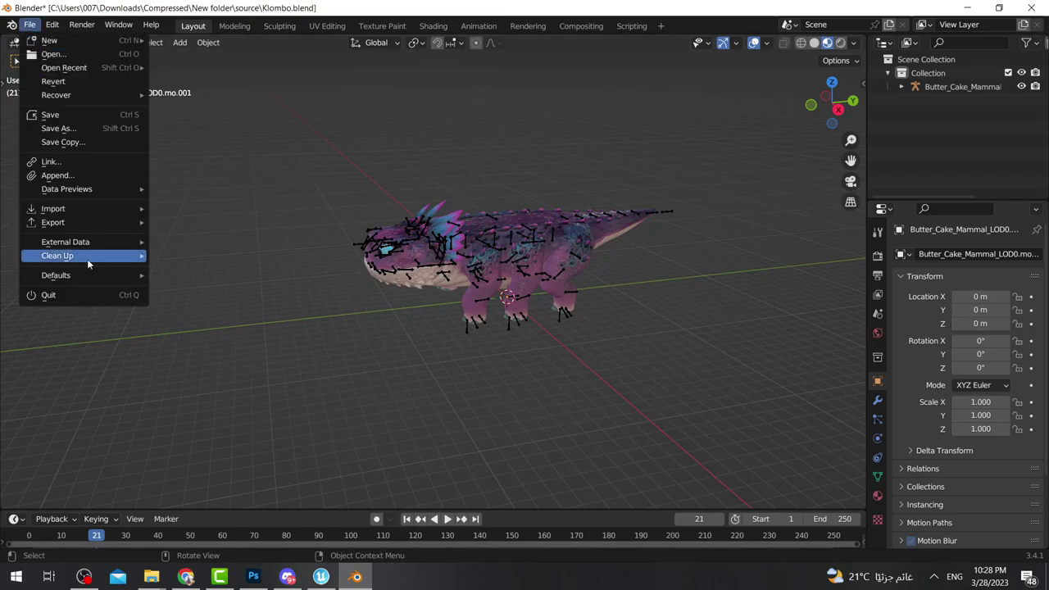
{"action": "mouse_move", "coordinate": [94, 243]}
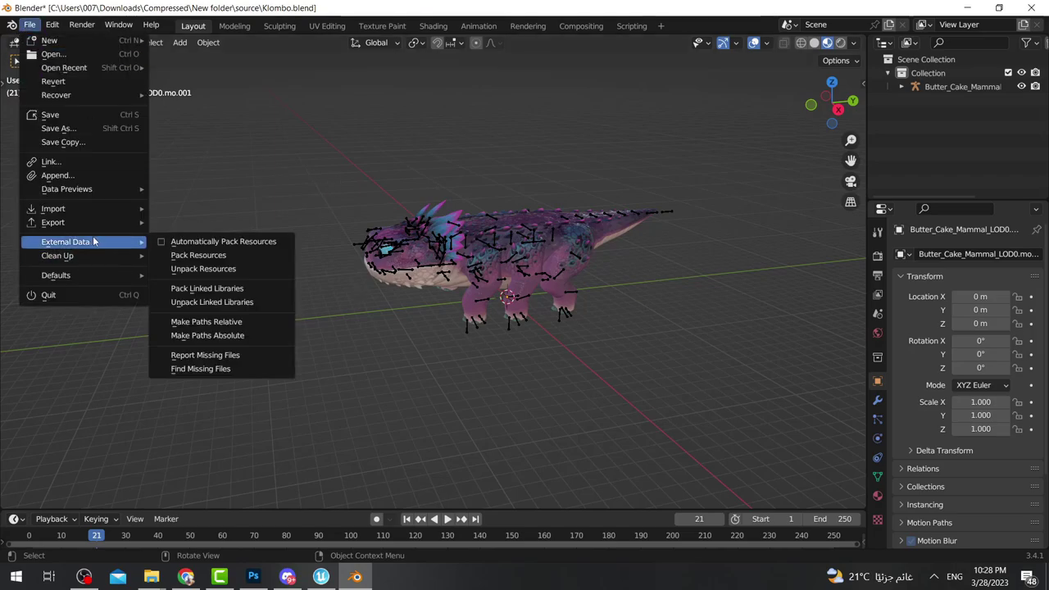
{"action": "left_click", "coordinate": [205, 270]}
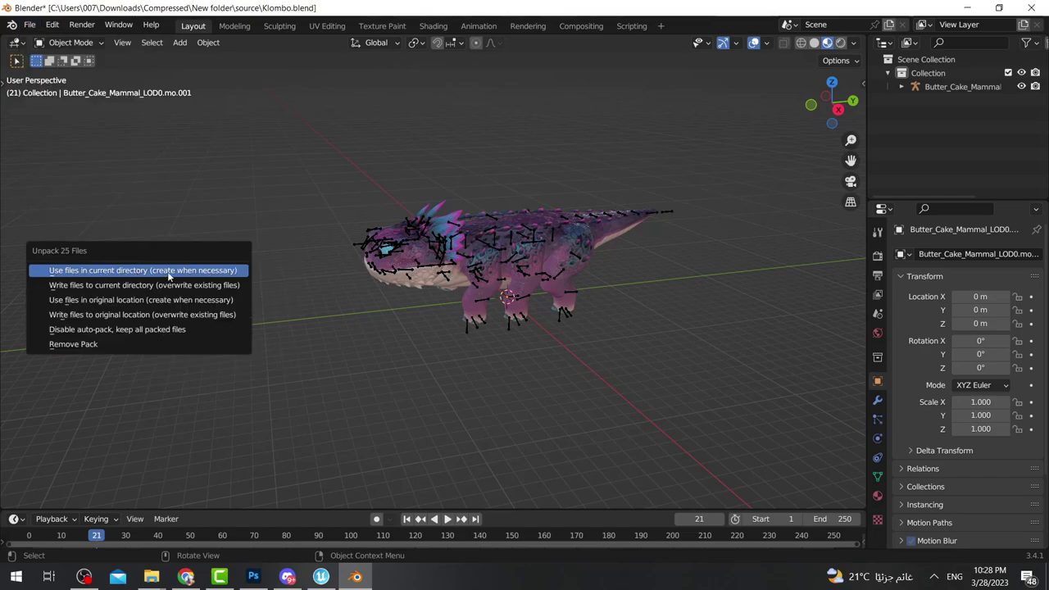
{"action": "left_click", "coordinate": [169, 271]}
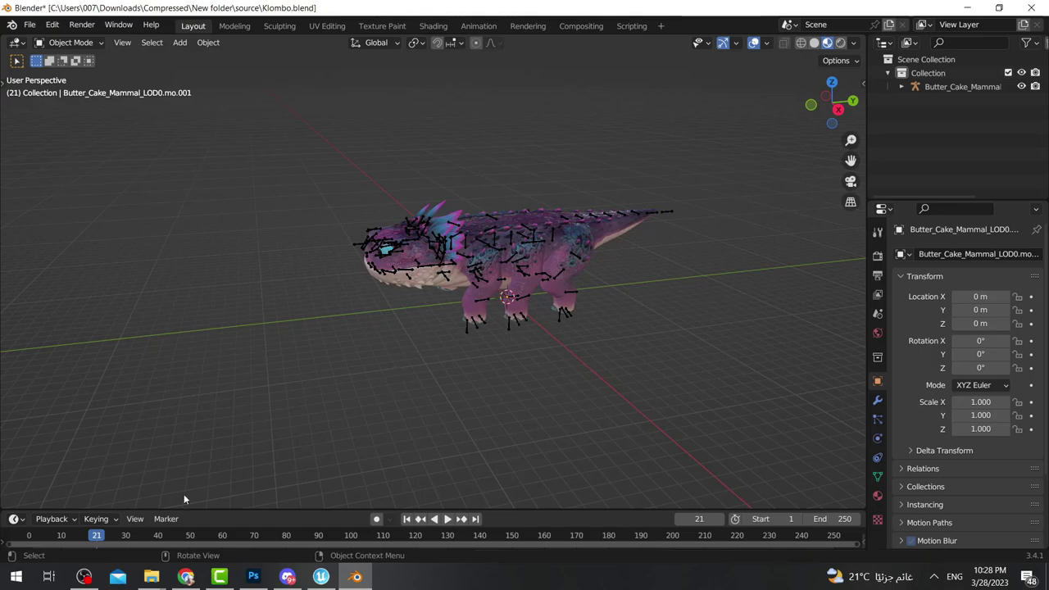
- Import all the images from the unpacked textures folder into NewFolder1 of the Unreal Editor project
{"action": "mouse_move", "coordinate": [151, 577]}
{"action": "left_click", "coordinate": [855, 510]}
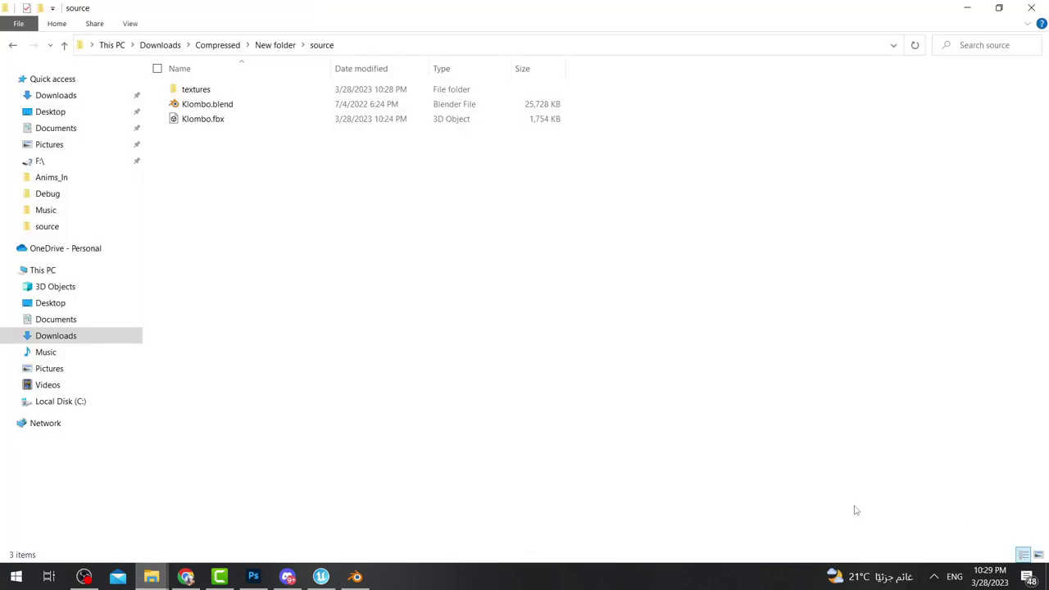
{"action": "left_click", "coordinate": [174, 94]}
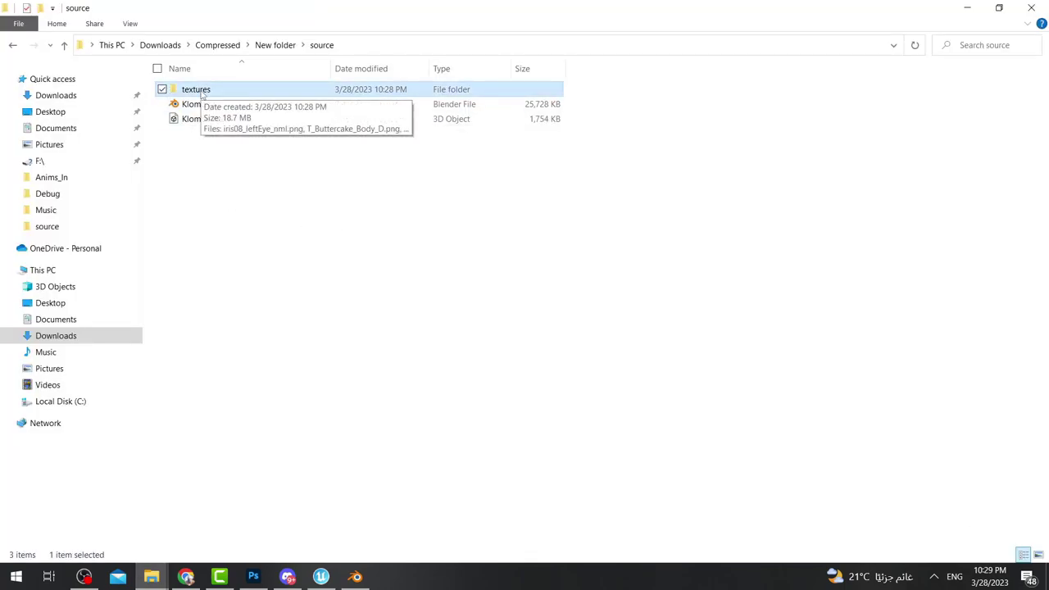
{"action": "double_click", "coordinate": [202, 95]}
{"action": "key", "text": "ctrl+a"}
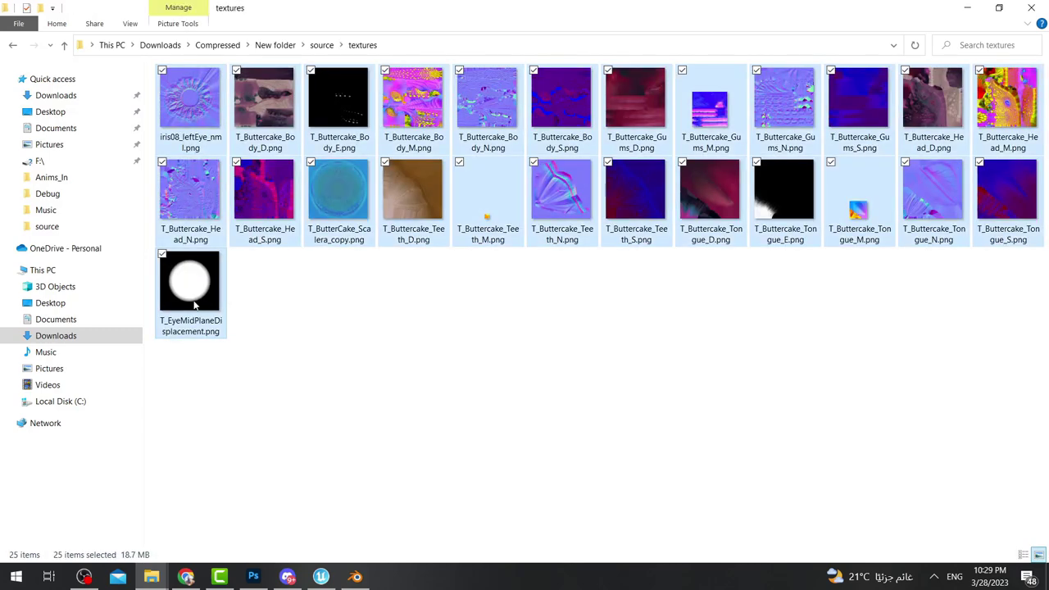
{"action": "left_click", "coordinate": [321, 577]}
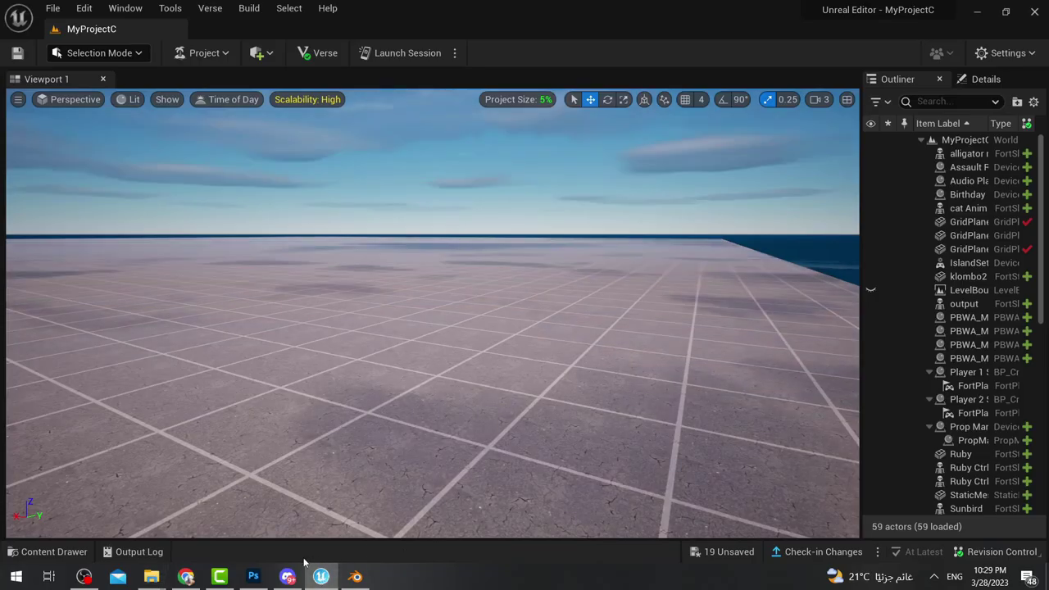
{"action": "left_click", "coordinate": [74, 551]}
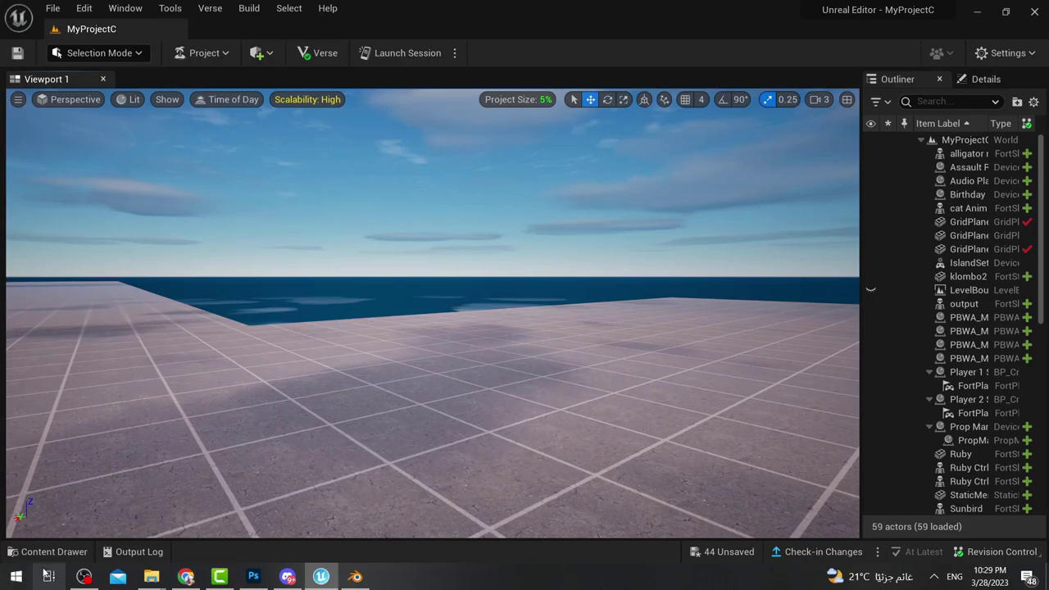
- Open the MI_Buttercake_Body material for editing and filter the assets in NewFolder1 by "body"
{"action": "key", "text": "ctrl+space"}
{"action": "mouse_move", "coordinate": [422, 494]}
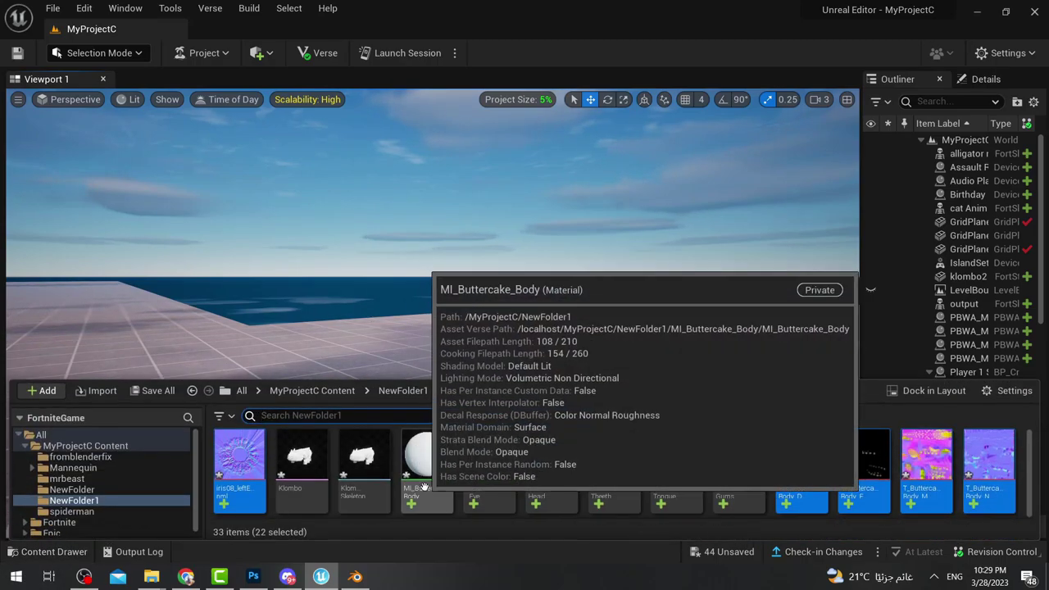
{"action": "double_click", "coordinate": [421, 495]}
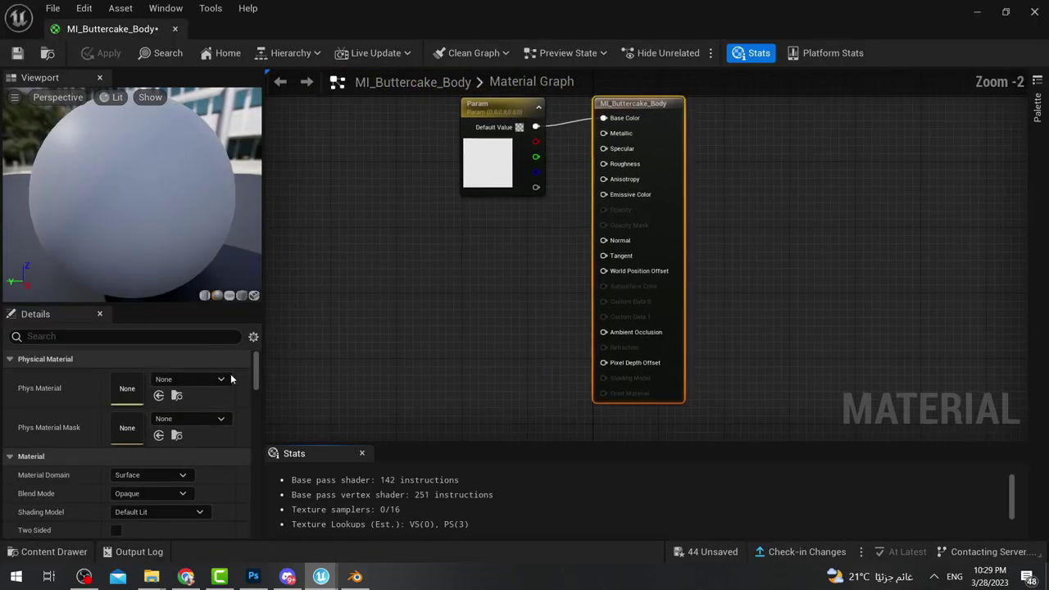
{"action": "left_click", "coordinate": [39, 552]}
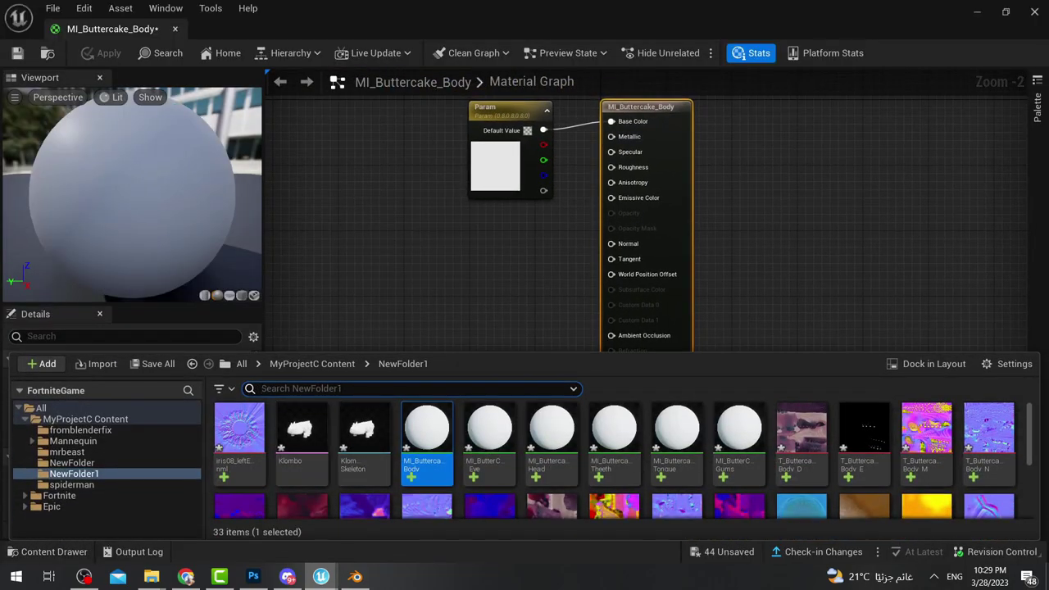
{"action": "type", "text": "body"}
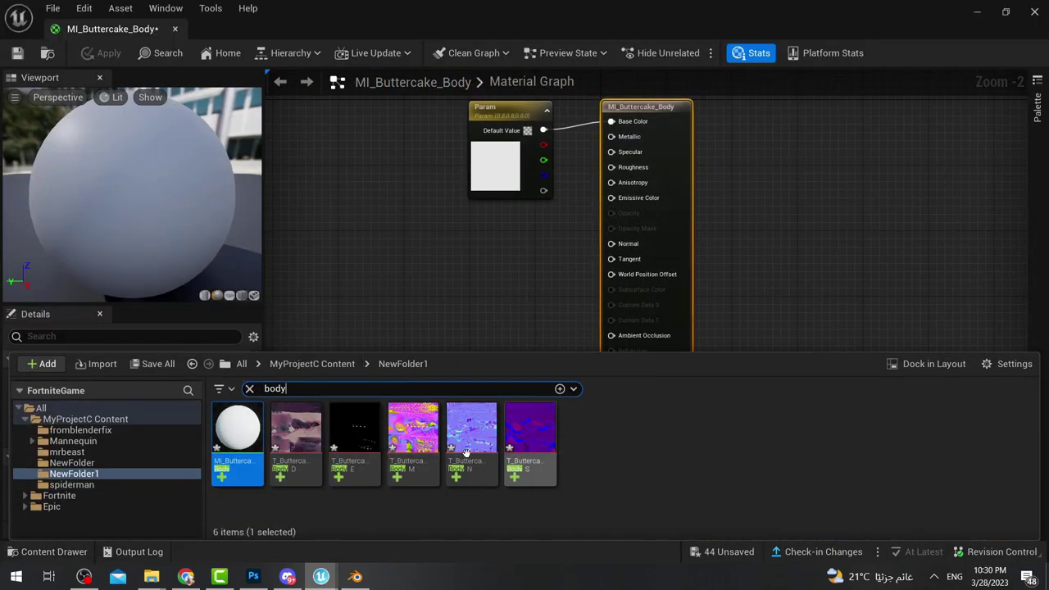
- Add the five T_Buttercake_Body textures (D, E, M, N and S) to the material graph as texture samples and spread them out
{"action": "left_click", "coordinate": [358, 510]}
{"action": "left_click", "coordinate": [297, 464]}
{"action": "left_click", "coordinate": [527, 467], "text": "shift"}
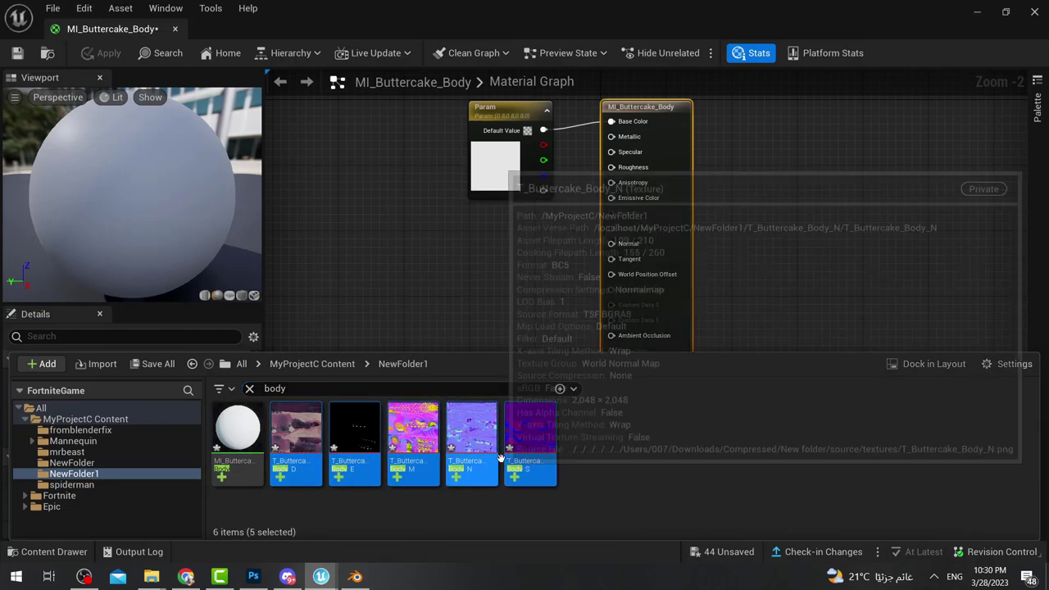
{"action": "left_click_drag", "start_coordinate": [524, 447], "coordinate": [376, 302]}
{"action": "left_click_drag", "start_coordinate": [492, 295], "coordinate": [810, 280]}
{"action": "left_click_drag", "start_coordinate": [508, 311], "coordinate": [481, 247]}
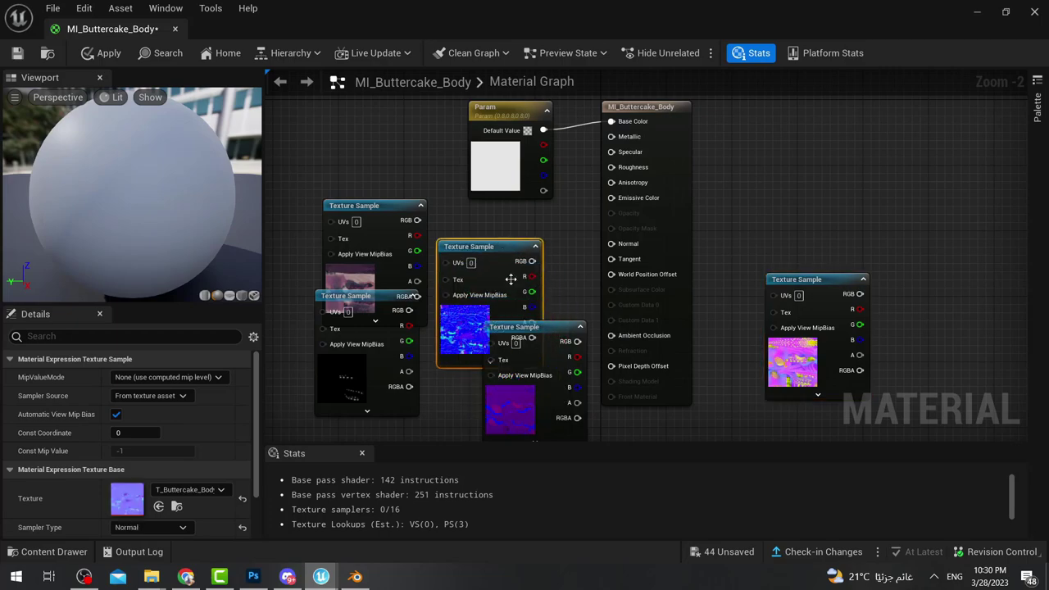
{"action": "left_click_drag", "start_coordinate": [551, 333], "coordinate": [556, 375]}
- Replace the Param node with the T_Buttercake_Body_D texture sample by connecting its RGB output to Base Color
{"action": "left_click", "coordinate": [377, 206]}
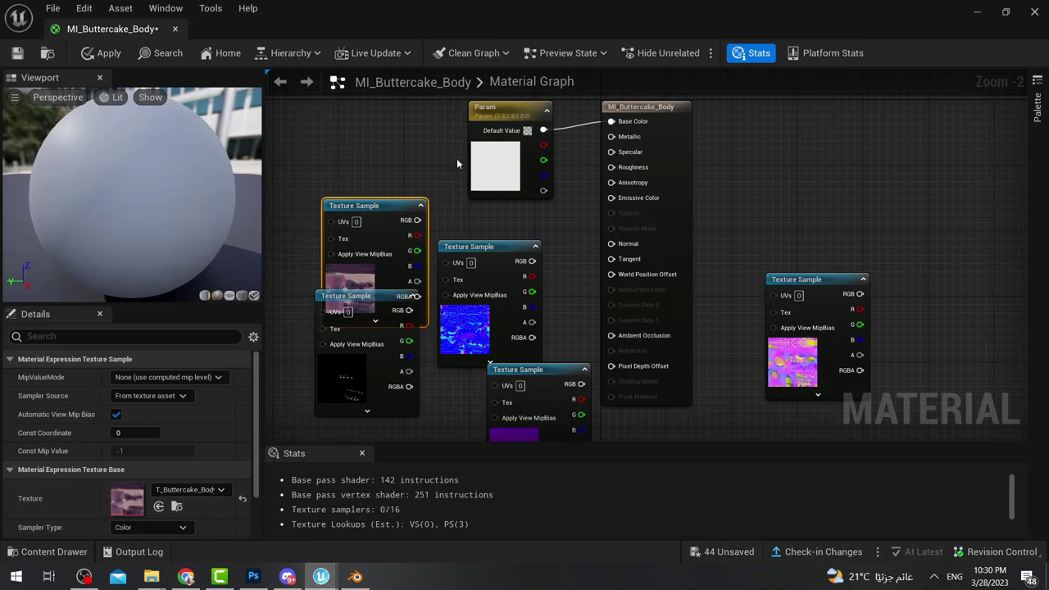
{"action": "right_click_drag", "start_coordinate": [456, 164], "coordinate": [447, 238]}
{"action": "left_click", "coordinate": [508, 185]}
{"action": "key", "text": "Delete"}
{"action": "left_click_drag", "start_coordinate": [407, 293], "coordinate": [603, 194]}
- Connect the RGB output of the body E texture to Emissive Color and that of the body N texture to Normal
{"action": "left_click", "coordinate": [338, 405]}
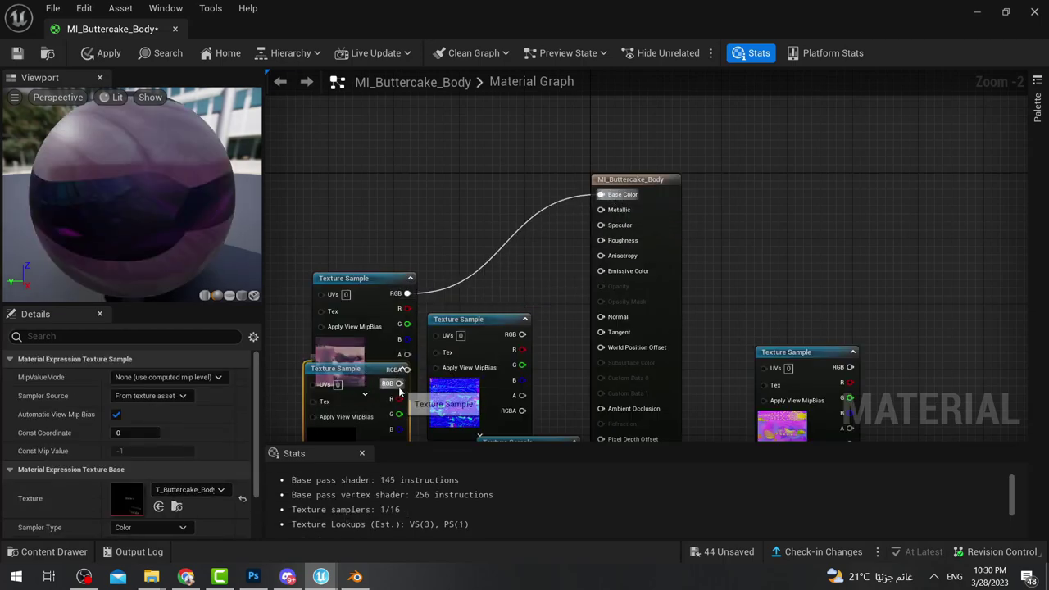
{"action": "left_click_drag", "start_coordinate": [399, 393], "coordinate": [662, 361]}
{"action": "scroll", "coordinate": [773, 345], "scroll_direction": "down", "scroll_amount": 2}
{"action": "left_click", "coordinate": [654, 378]}
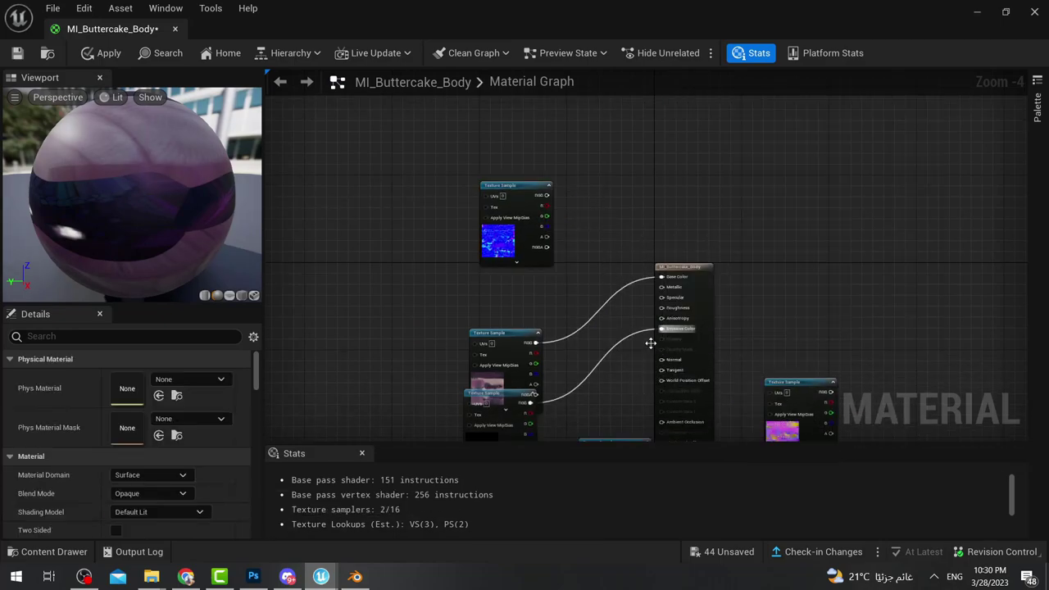
{"action": "left_click_drag", "start_coordinate": [541, 194], "coordinate": [662, 359]}
{"action": "scroll", "coordinate": [747, 332], "scroll_direction": "down", "scroll_amount": 2}
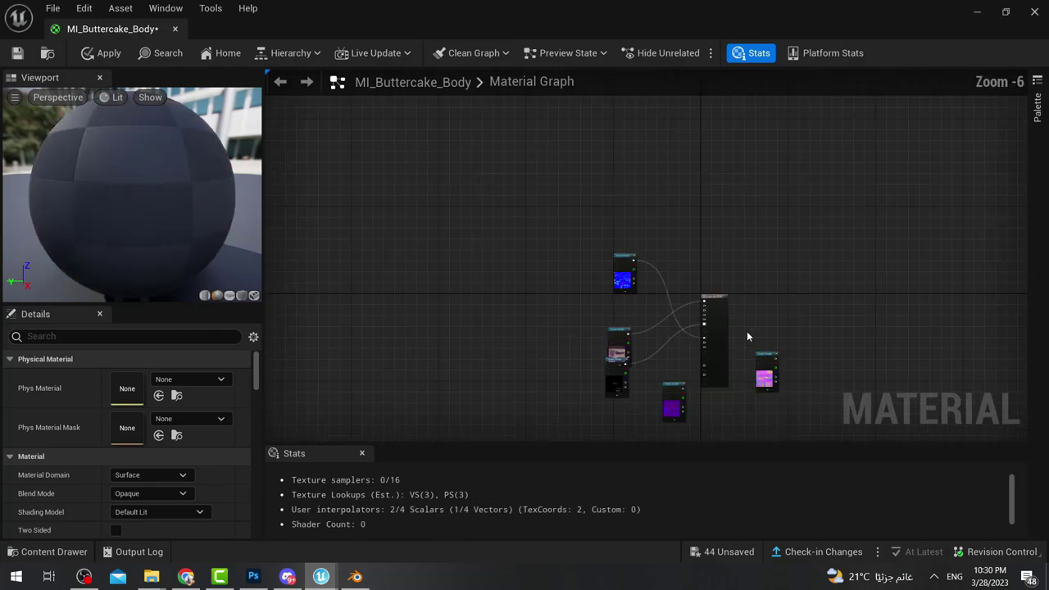
- Connect the body S texture to Specular and the body M texture to Metallic, applying the changes before closing the material
{"action": "scroll", "coordinate": [662, 395], "scroll_direction": "up", "scroll_amount": 1}
{"action": "left_click", "coordinate": [678, 373]}
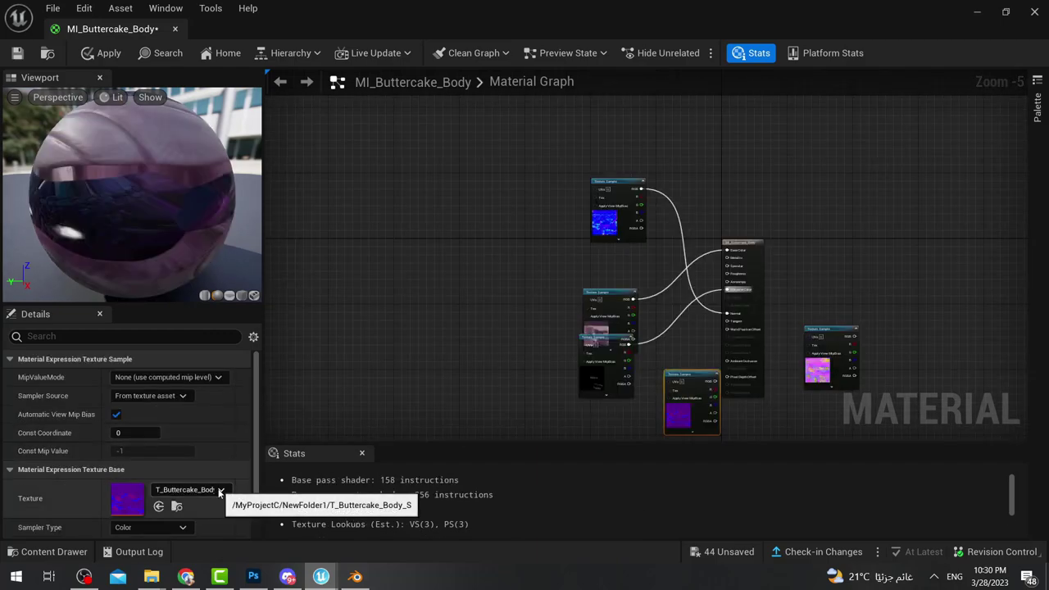
{"action": "left_click_drag", "start_coordinate": [710, 381], "coordinate": [728, 266]}
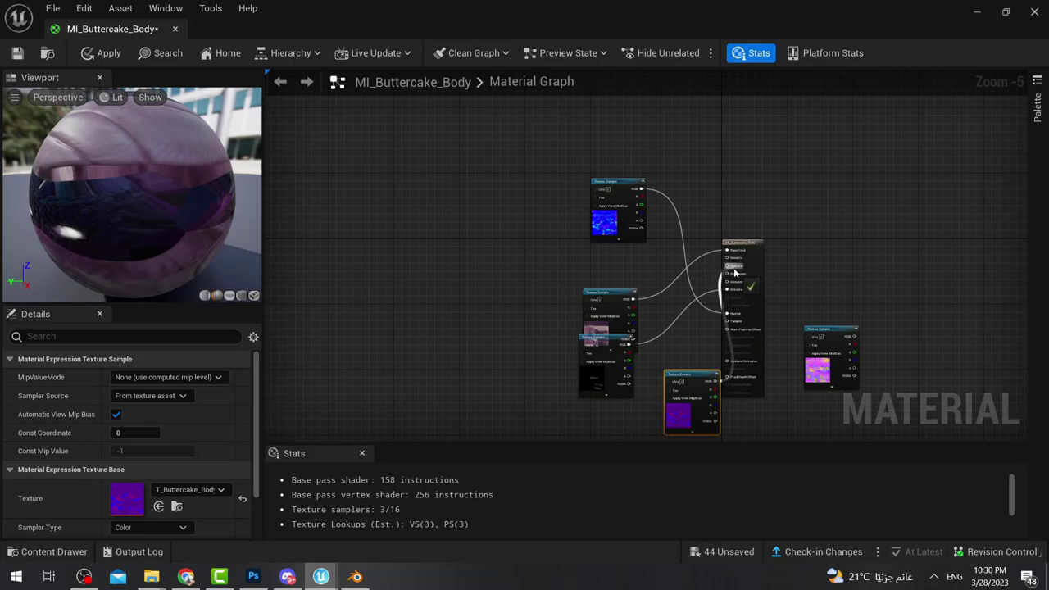
{"action": "scroll", "coordinate": [870, 270], "scroll_direction": "up", "scroll_amount": 2}
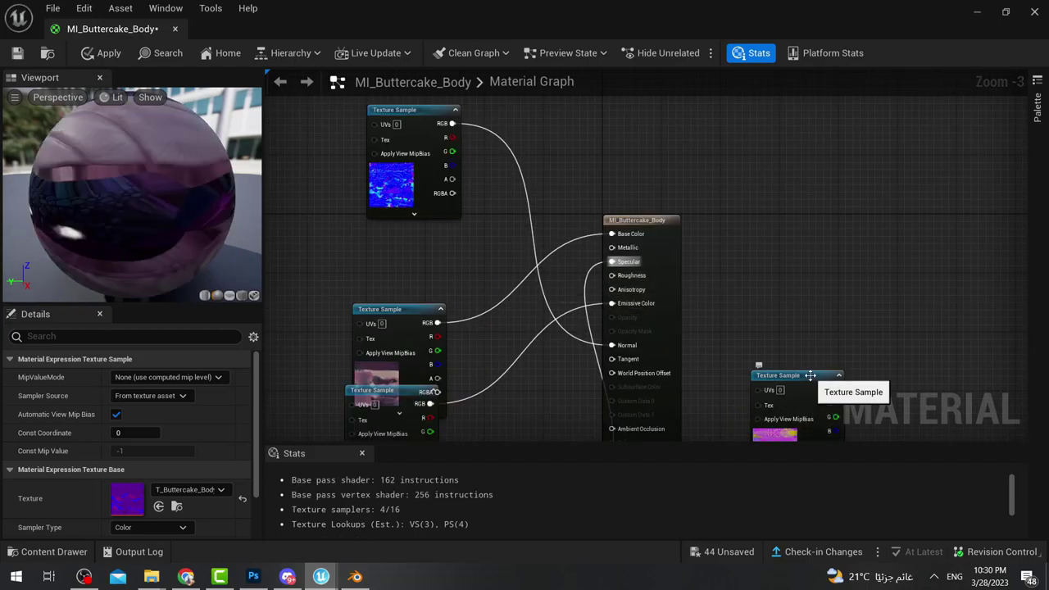
{"action": "left_click_drag", "start_coordinate": [784, 381], "coordinate": [782, 337]}
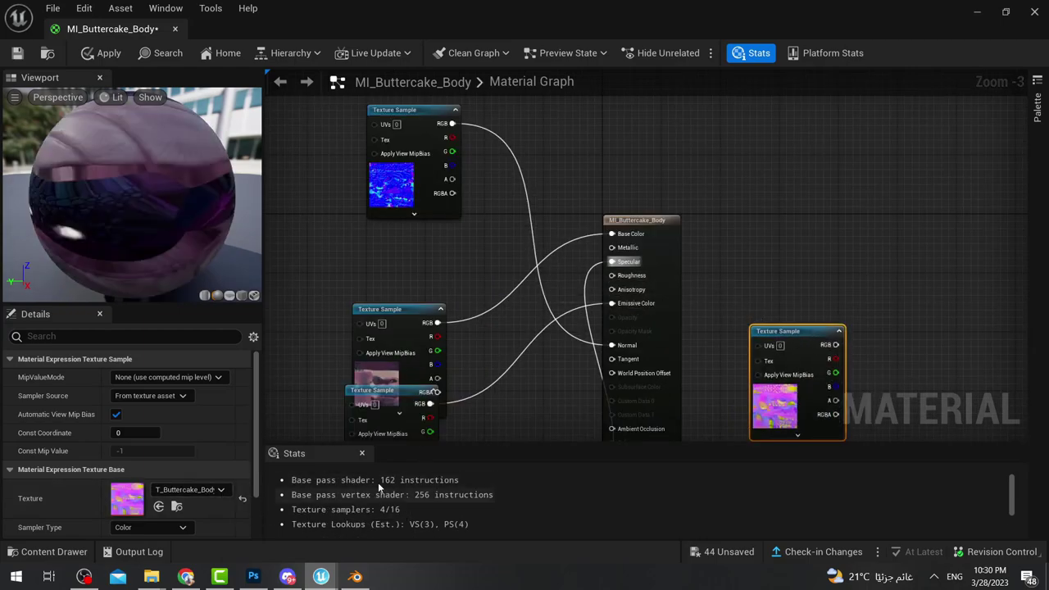
{"action": "left_click_drag", "start_coordinate": [830, 345], "coordinate": [617, 303]}
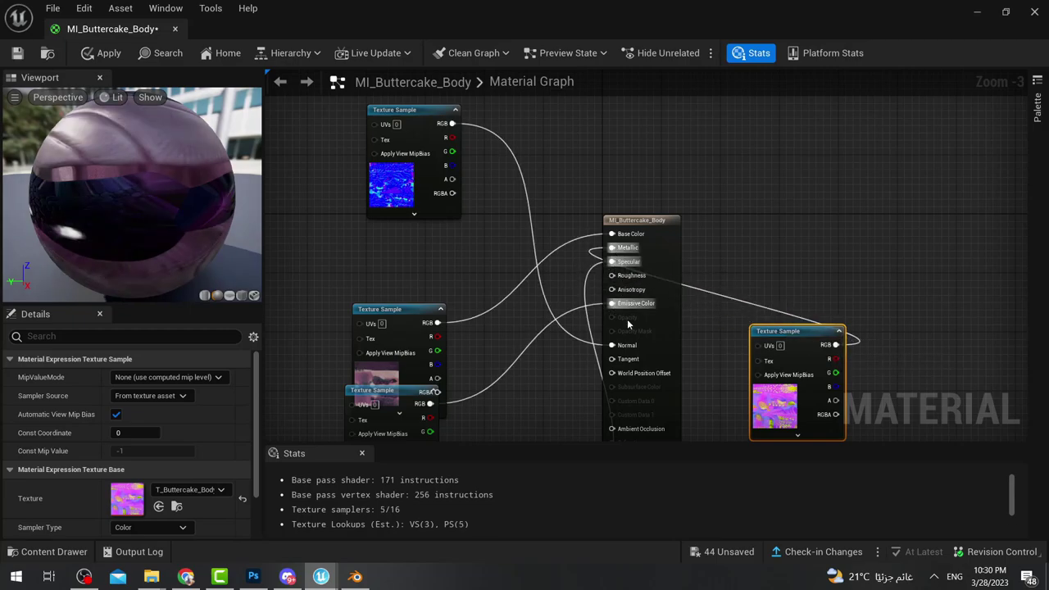
{"action": "left_click", "coordinate": [111, 56]}
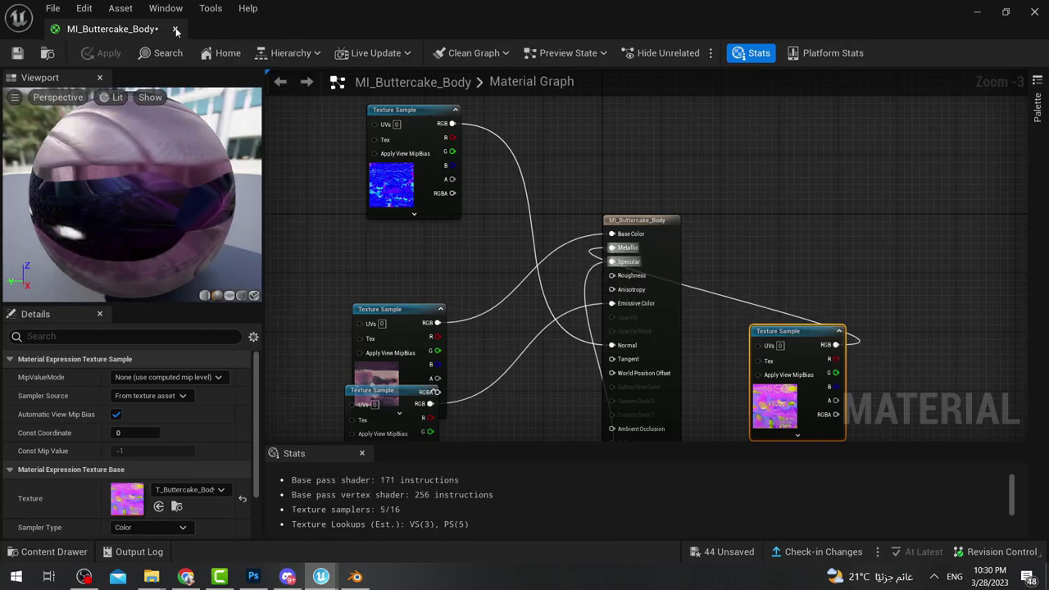
{"action": "left_click", "coordinate": [175, 30]}
- Clear the "body" filter in NewFolder1 and open the Klombo skeletal mesh to check its body material
{"action": "left_click", "coordinate": [51, 551]}
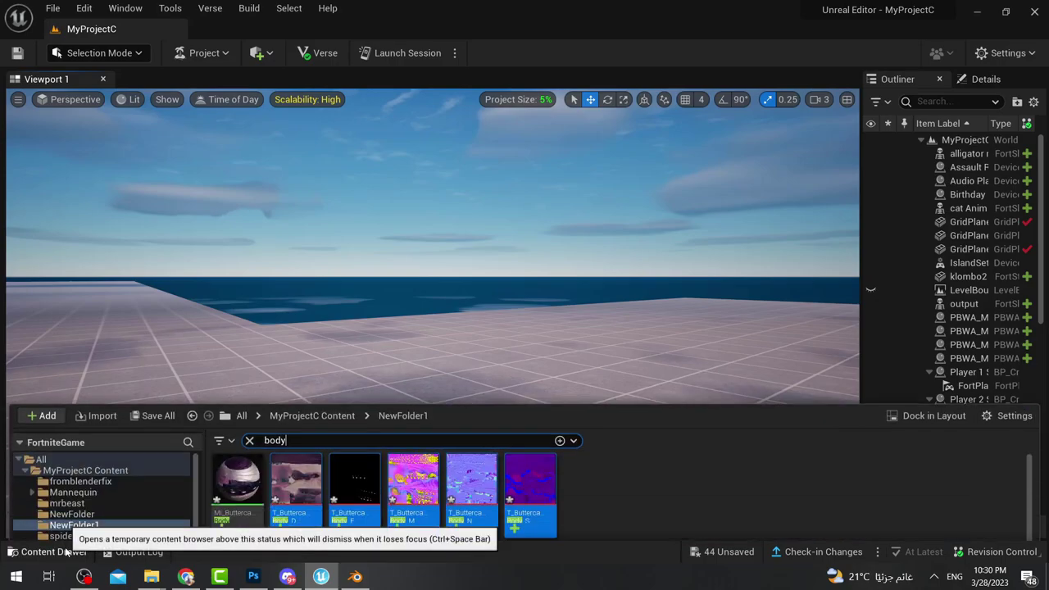
{"action": "double_click", "coordinate": [275, 416]}
{"action": "key", "text": "BackSpace"}
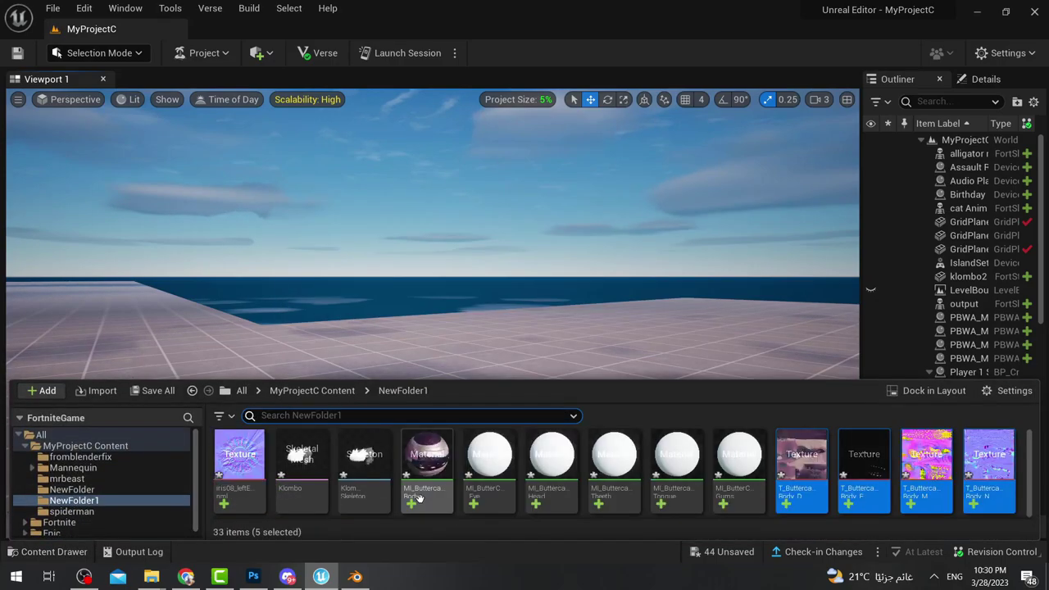
{"action": "double_click", "coordinate": [357, 474]}
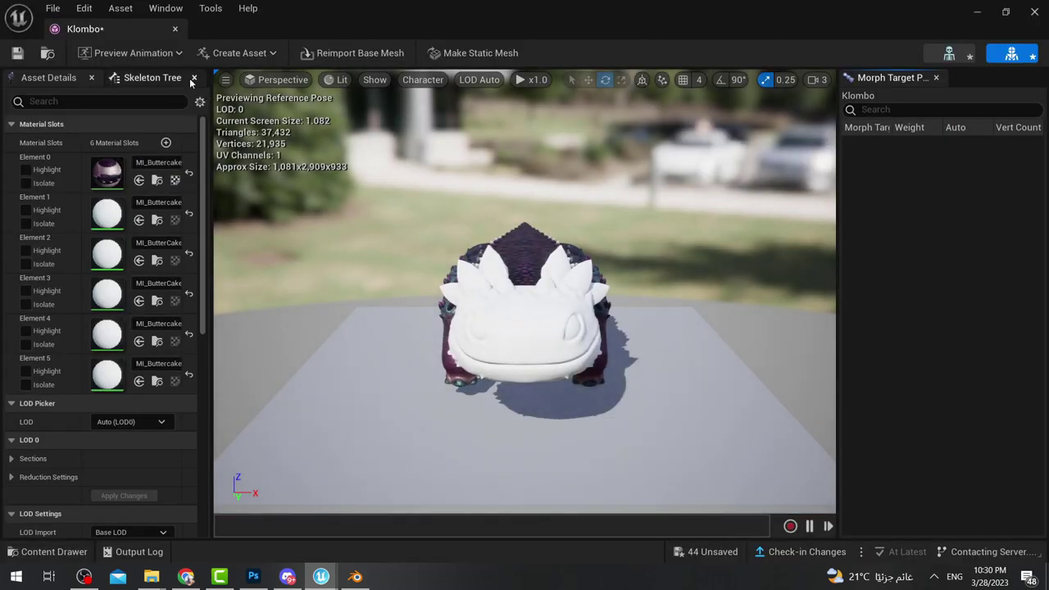
{"action": "left_click", "coordinate": [175, 28]}
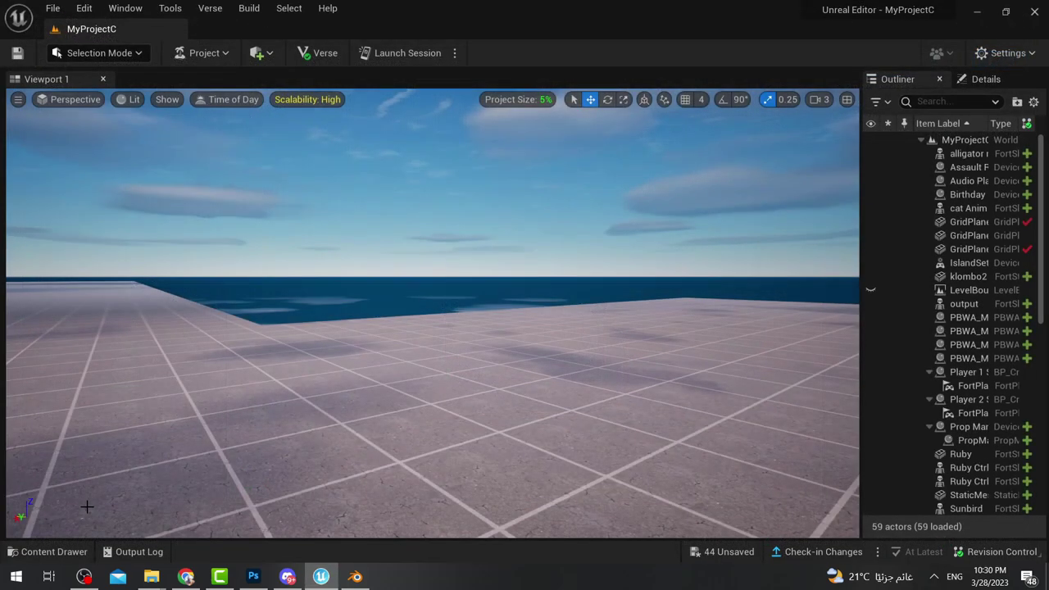
- Create a Control Rig from the Klombo skeletal mesh in NewFolder1
{"action": "left_click", "coordinate": [49, 551]}
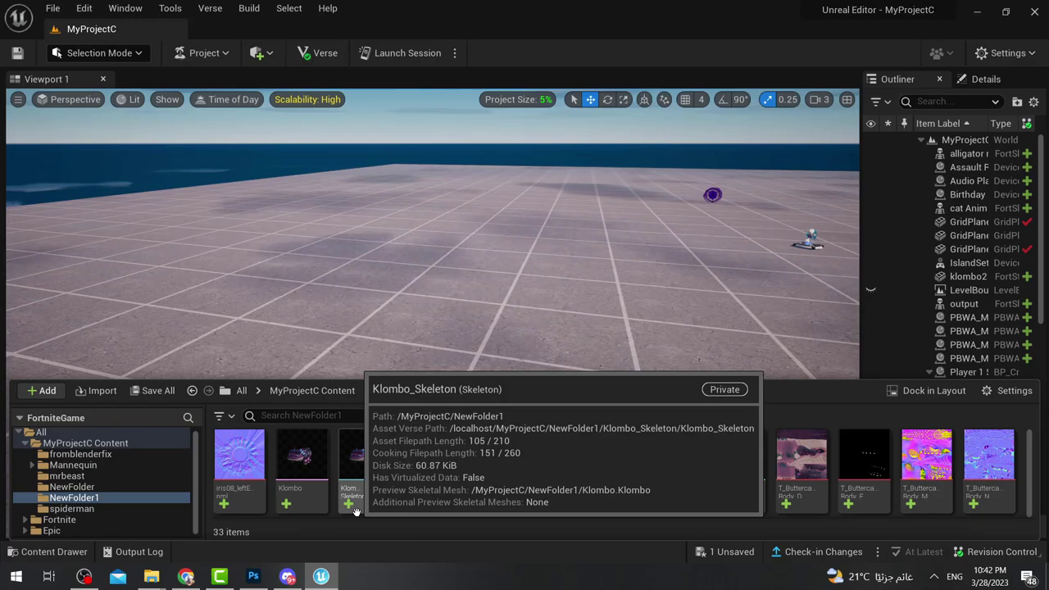
{"action": "mouse_move", "coordinate": [303, 486]}
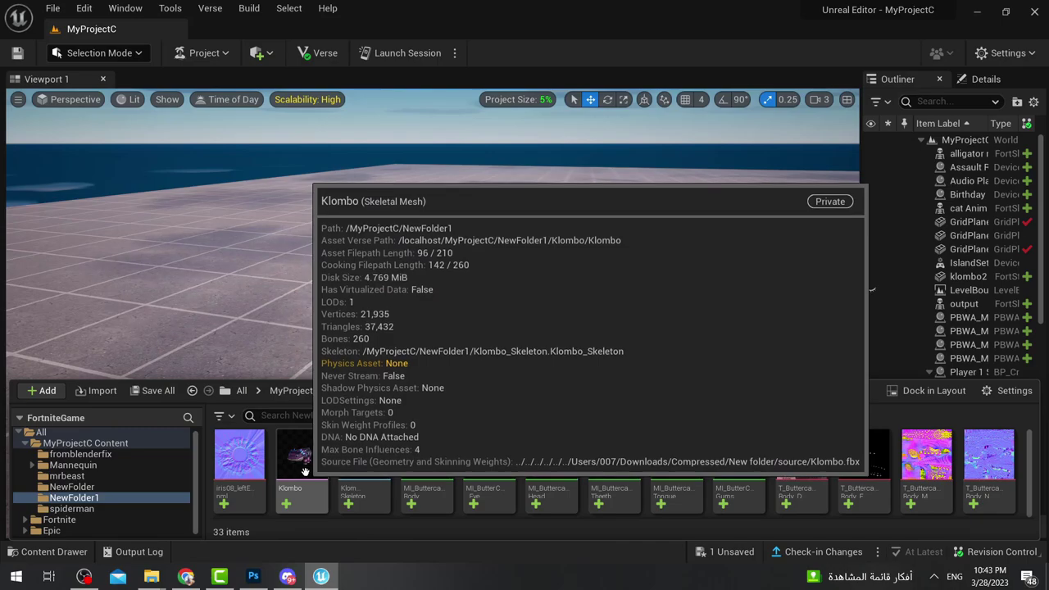
{"action": "right_click", "coordinate": [304, 471]}
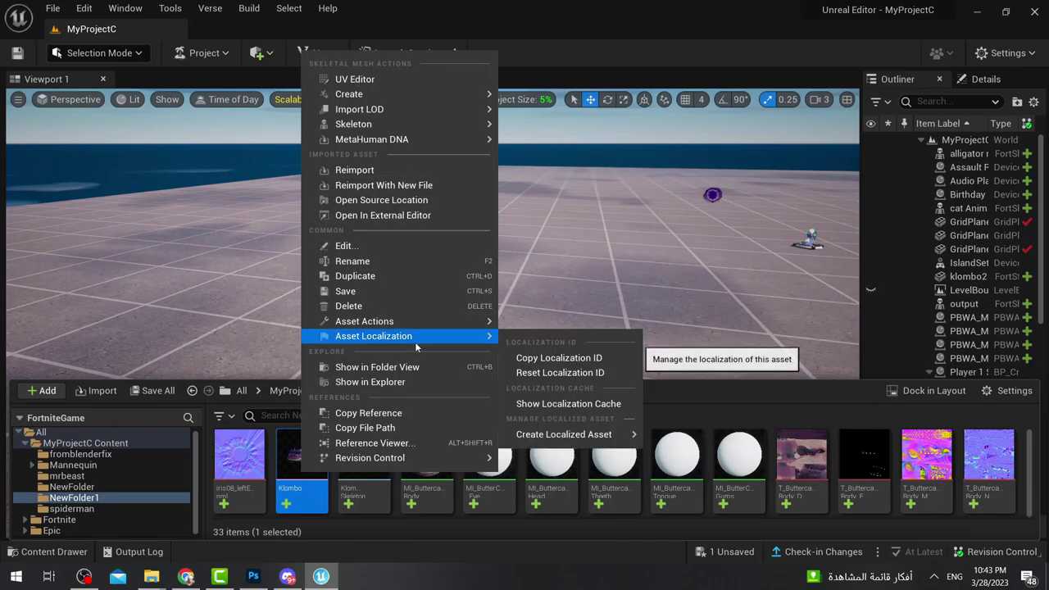
{"action": "mouse_move", "coordinate": [398, 95]}
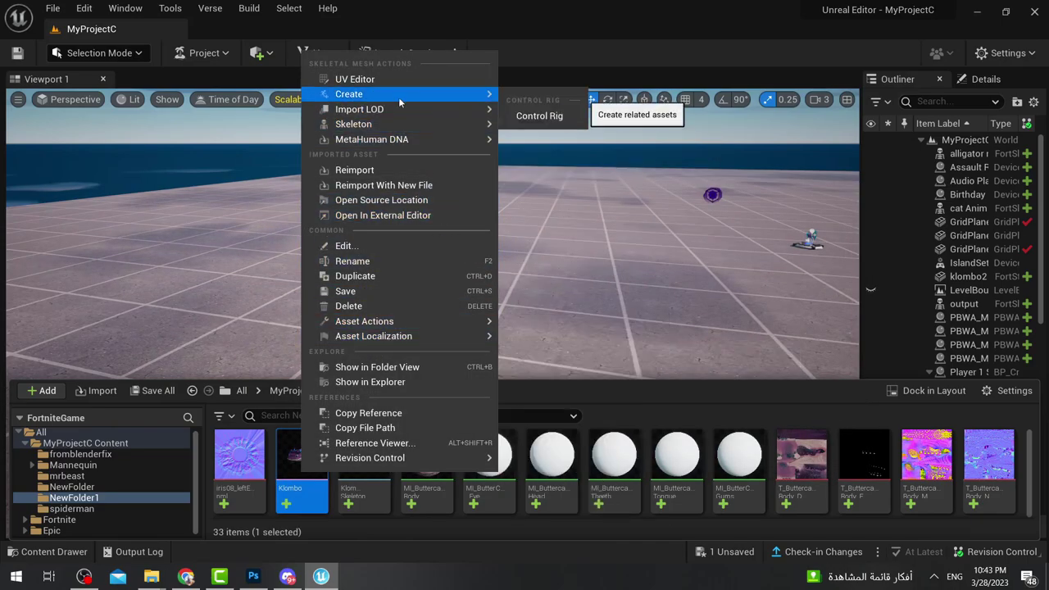
{"action": "left_click", "coordinate": [529, 116]}
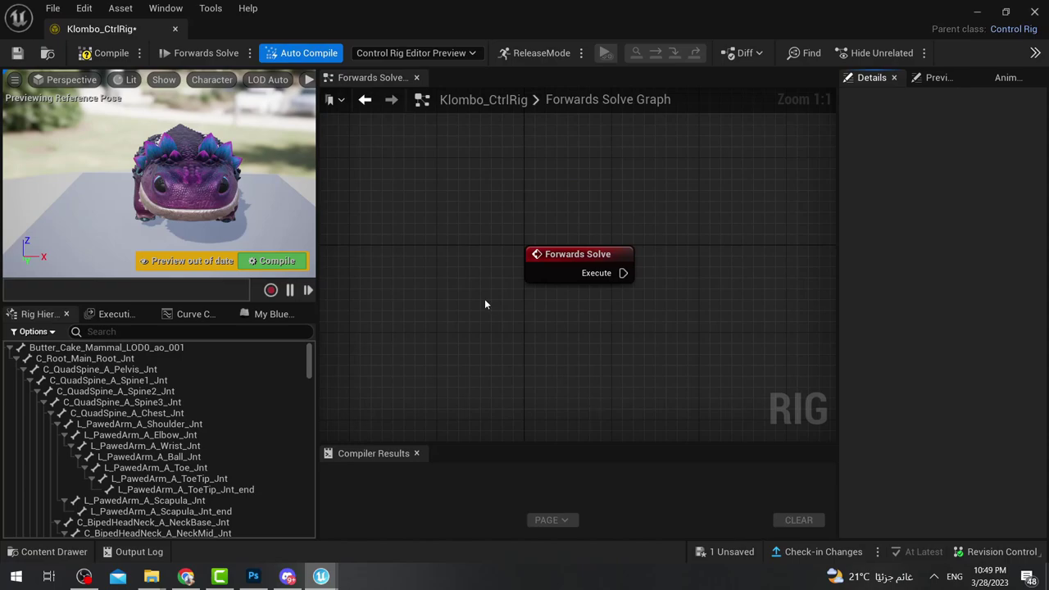
- Inspect the pelvis, left shoulder, upper teeth and right nostril joints in the rig hierarchy
{"action": "right_click_drag", "start_coordinate": [158, 141], "coordinate": [144, 148]}
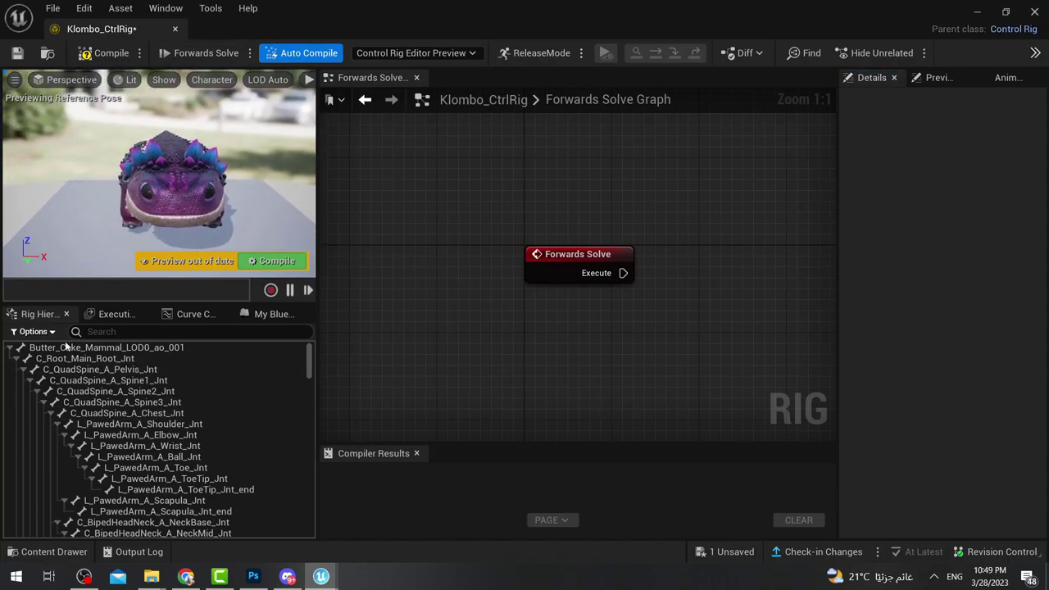
{"action": "left_click", "coordinate": [81, 370]}
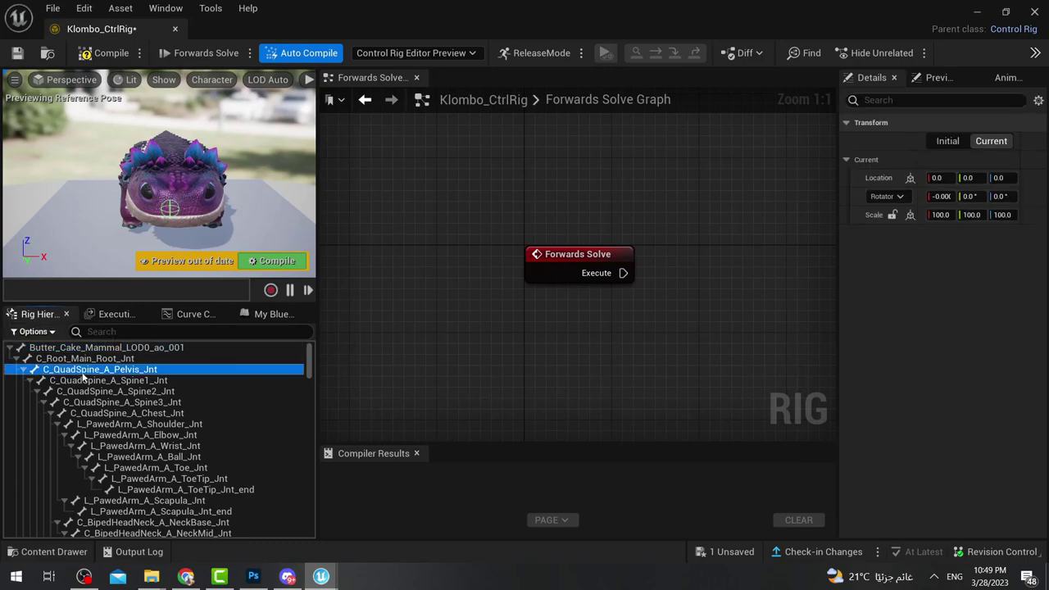
{"action": "left_click", "coordinate": [130, 424]}
{"action": "scroll", "coordinate": [151, 452], "scroll_direction": "down", "scroll_amount": 4}
{"action": "left_click", "coordinate": [124, 435]}
{"action": "left_click", "coordinate": [147, 479]}
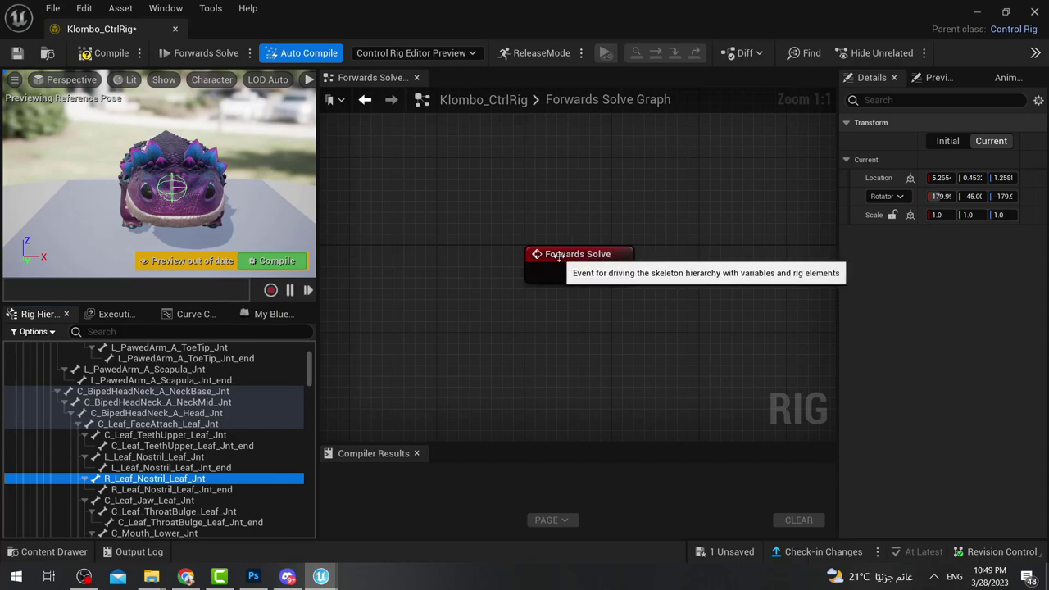
- Shift the Forwards Solve node aside in the graph and collapse the Butter_Cake_Mammal_LOD0_ao_001 bone hierarchy
{"action": "left_click_drag", "start_coordinate": [564, 255], "coordinate": [486, 254]}
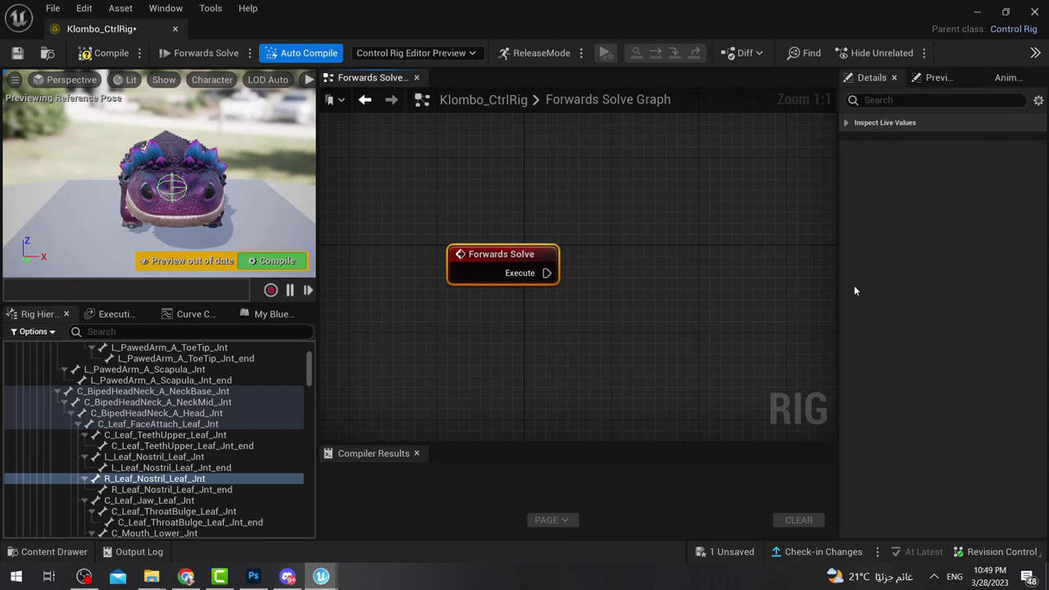
{"action": "scroll", "coordinate": [225, 399], "scroll_direction": "up", "scroll_amount": 10}
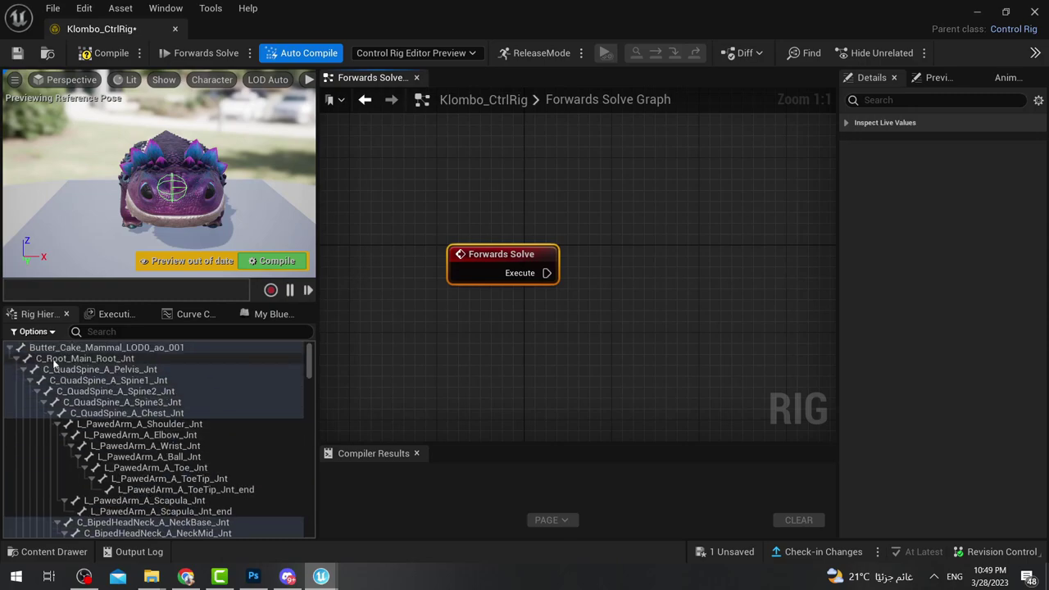
{"action": "left_click", "coordinate": [9, 348]}
- Set the preview's bone drawing to All Hierarchy and view Klombo's skeleton from the side
{"action": "mouse_move", "coordinate": [192, 183]}
{"action": "left_mouse_down", "text": "alt"}
{"action": "mouse_move", "coordinate": [132, 189]}
{"action": "mouse_move", "coordinate": [199, 192]}
{"action": "left_mouse_up", "text": "alt"}
{"action": "left_click", "coordinate": [204, 79]}
{"action": "mouse_move", "coordinate": [251, 134]}
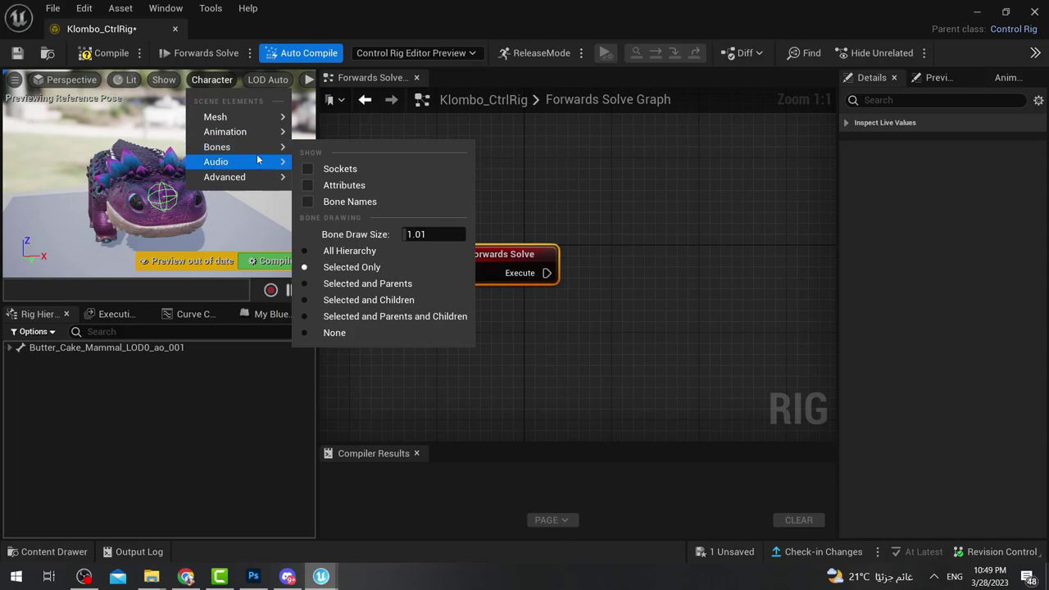
{"action": "left_click", "coordinate": [345, 251]}
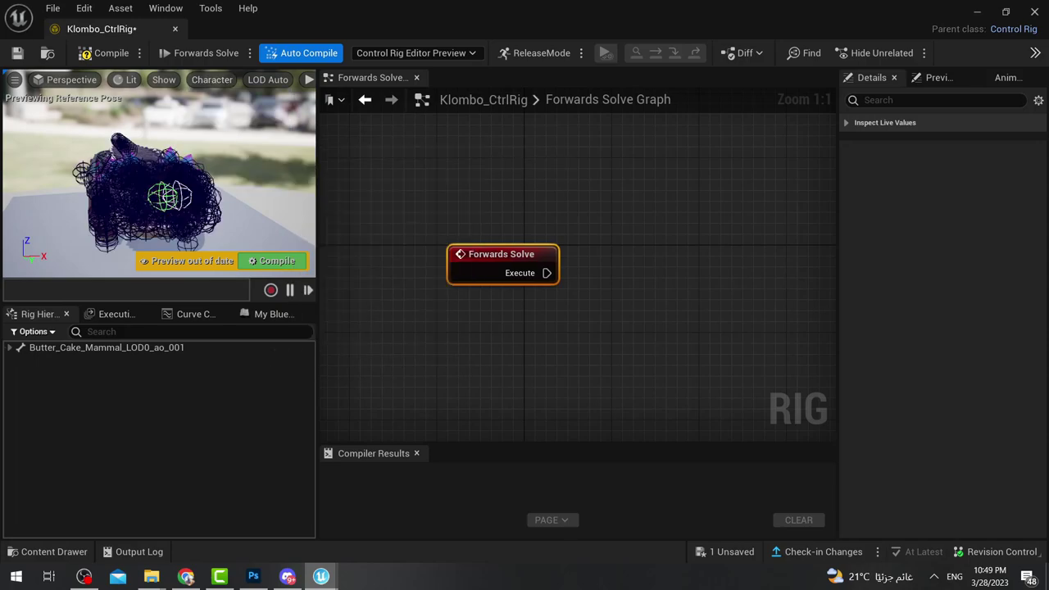
{"action": "right_click_drag", "start_coordinate": [189, 180], "coordinate": [279, 173]}
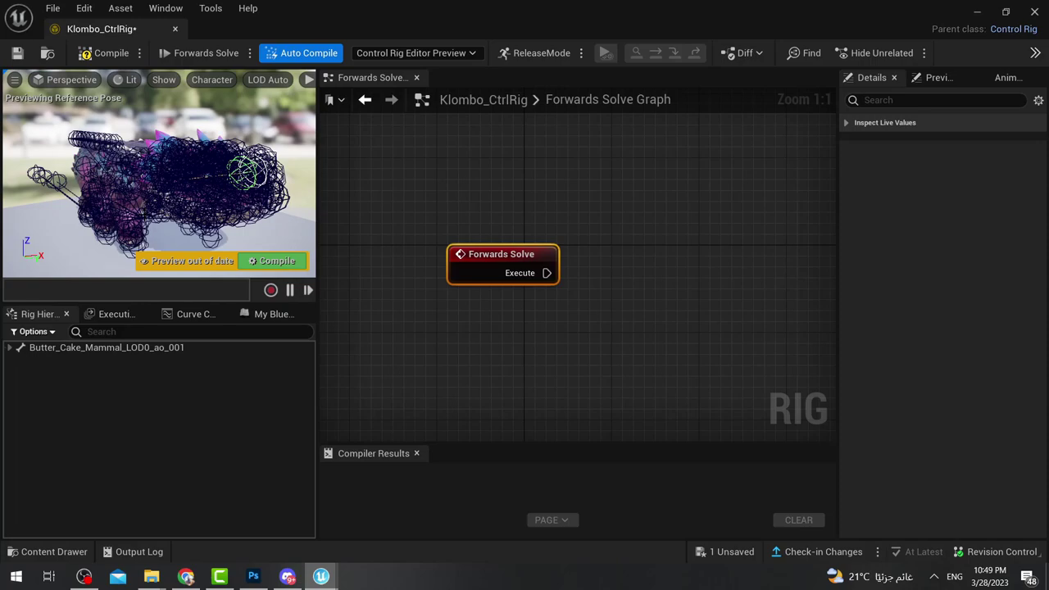
- Reduce the bone draw size in the rig preview
{"action": "left_click", "coordinate": [212, 80]}
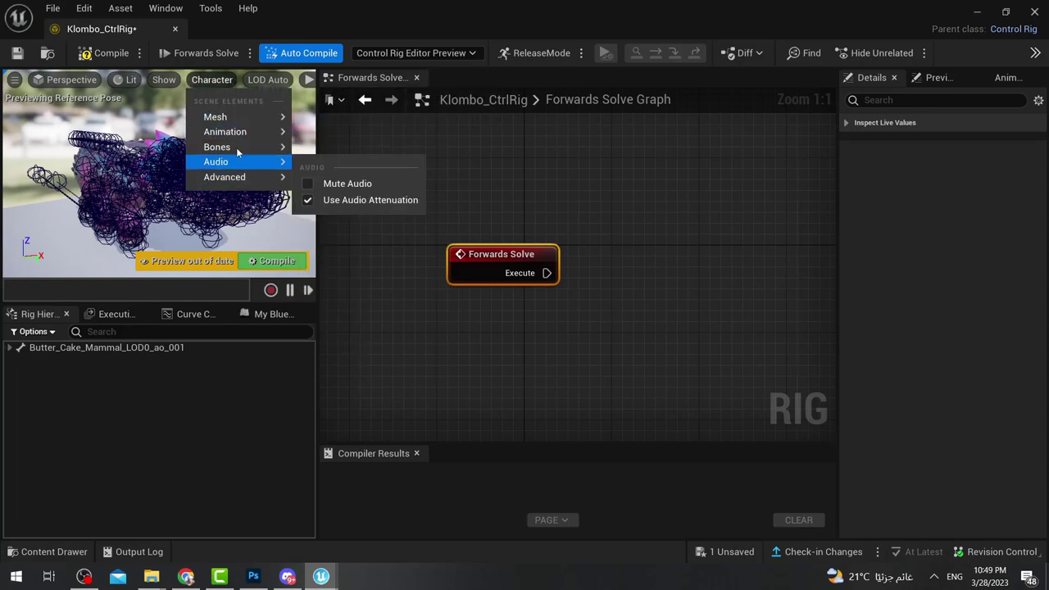
{"action": "mouse_move", "coordinate": [238, 149]}
{"action": "mouse_move", "coordinate": [234, 177]}
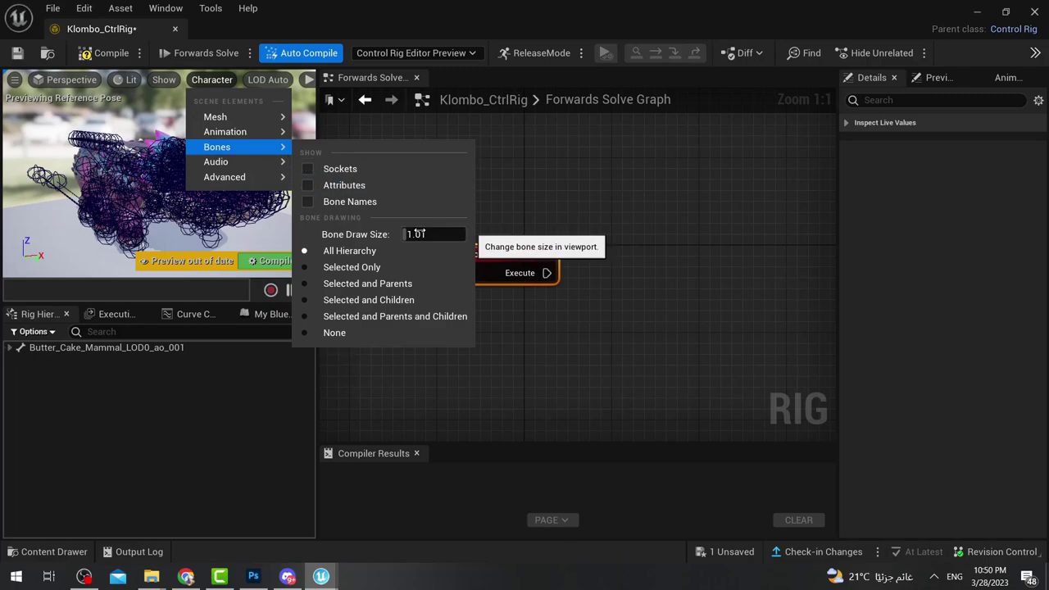
{"action": "left_click_drag", "start_coordinate": [419, 234], "coordinate": [403, 234]}
{"action": "left_click", "coordinate": [134, 238]}
- Select the C_Tail_A_TailBase_Jnt bone on the model and examine the tail's bones up close
{"action": "mouse_move", "coordinate": [134, 239]}
{"action": "right_mouse_down"}
{"action": "mouse_move", "coordinate": [111, 259]}
{"action": "mouse_move", "coordinate": [221, 246]}
{"action": "mouse_move", "coordinate": [243, 208]}
{"action": "right_mouse_up"}
{"action": "left_click", "coordinate": [194, 185]}
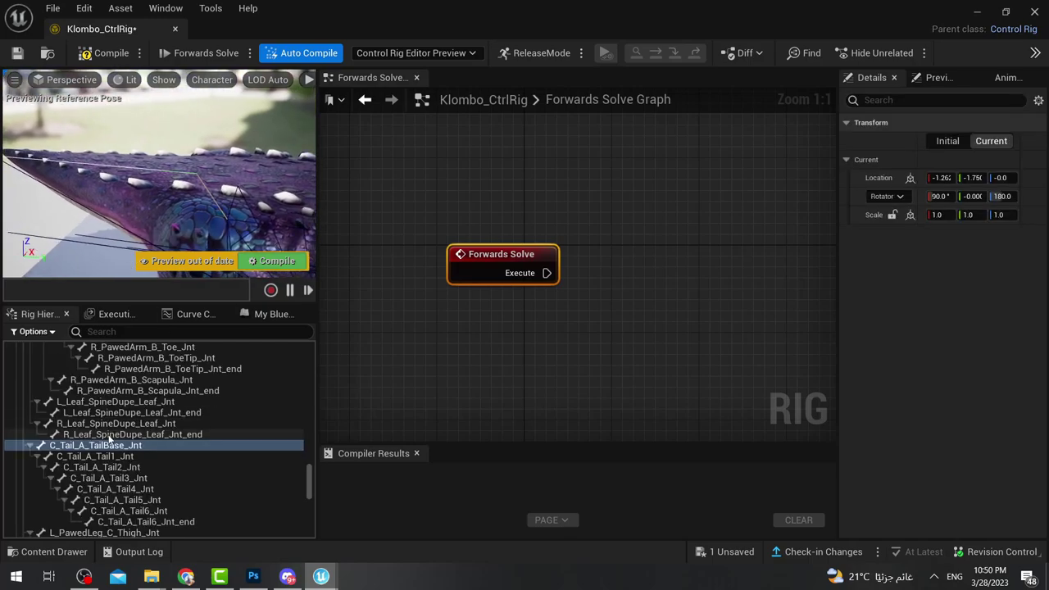
{"action": "right_click_drag", "start_coordinate": [164, 205], "coordinate": [217, 211]}
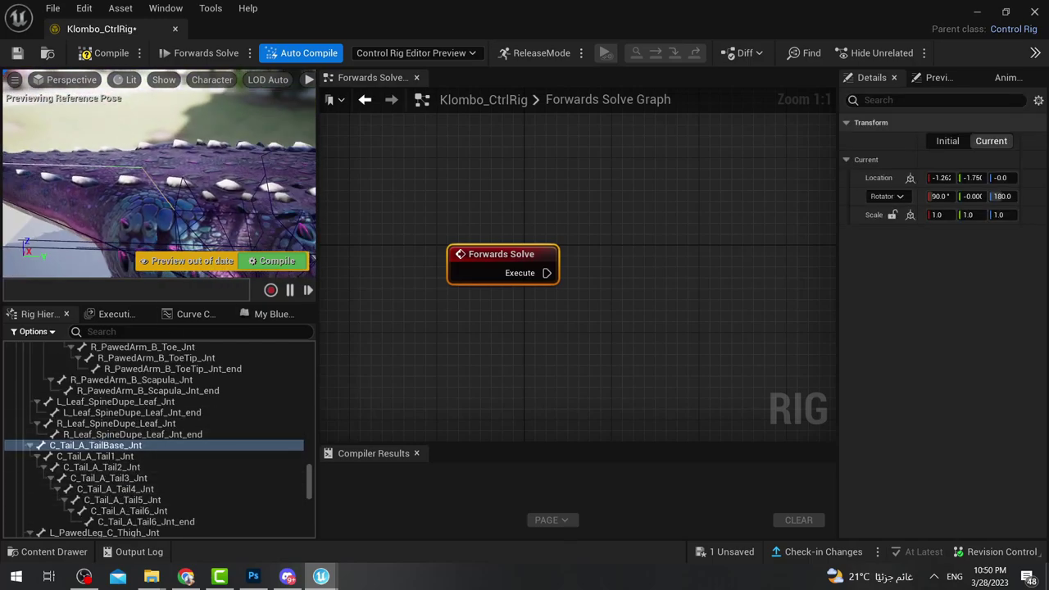
{"action": "right_click_drag", "start_coordinate": [159, 174], "coordinate": [159, 174]}
{"action": "right_click_drag", "start_coordinate": [70, 120], "coordinate": [104, 145]}
{"action": "right_click", "coordinate": [137, 164]}
{"action": "left_click", "coordinate": [123, 148]}
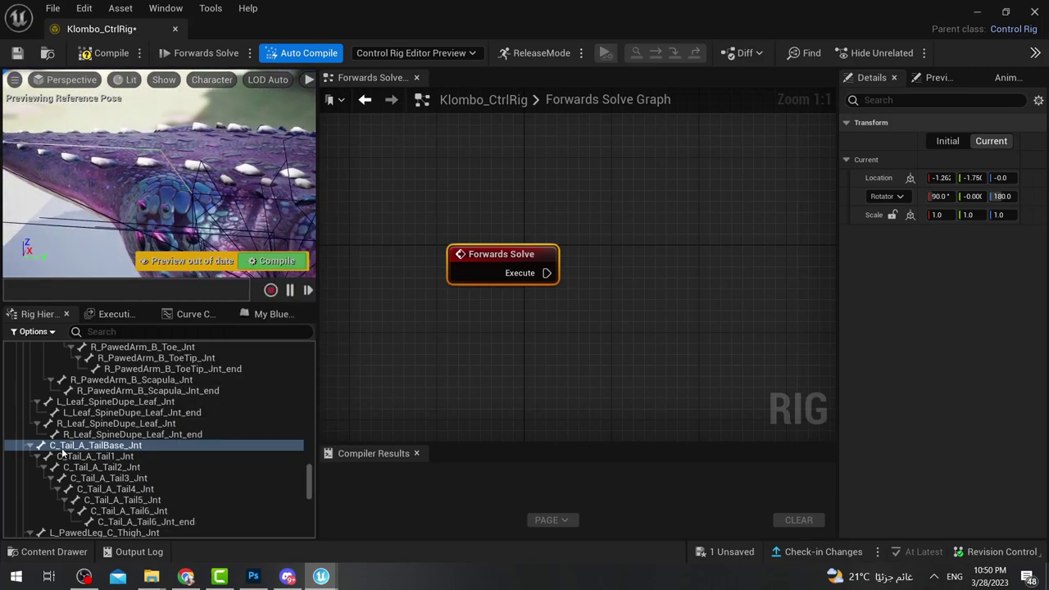
{"action": "right_click_drag", "start_coordinate": [201, 143], "coordinate": [199, 167]}
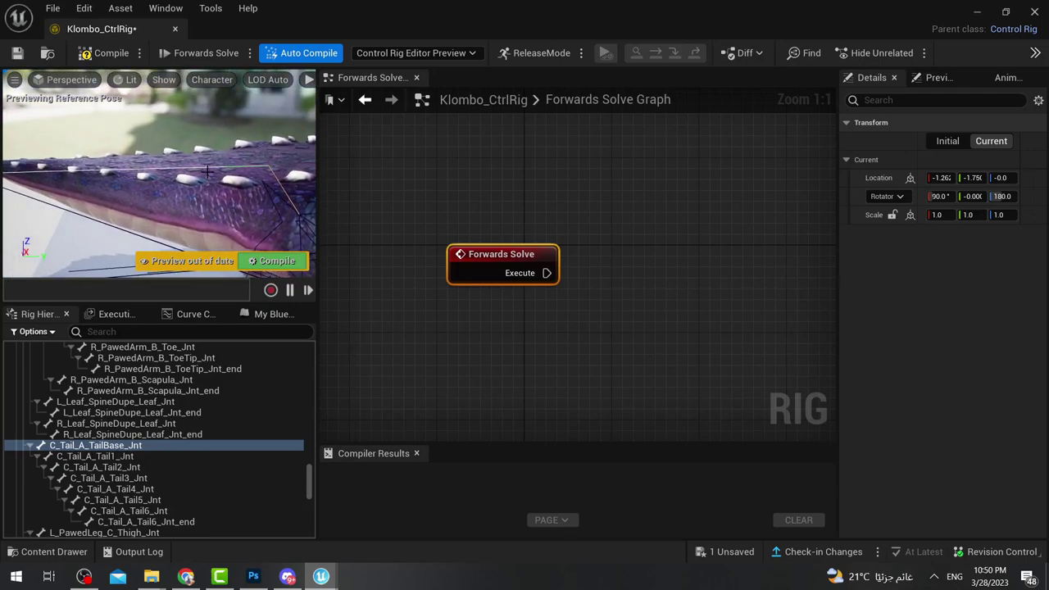
- Pick the tail bones one by one on the model towards the tip, ending with C_Tail_A_TailBase_Jnt selected again
{"action": "left_click", "coordinate": [207, 172]}
{"action": "left_click", "coordinate": [188, 167]}
{"action": "left_click", "coordinate": [163, 168]}
{"action": "left_click", "coordinate": [127, 170]}
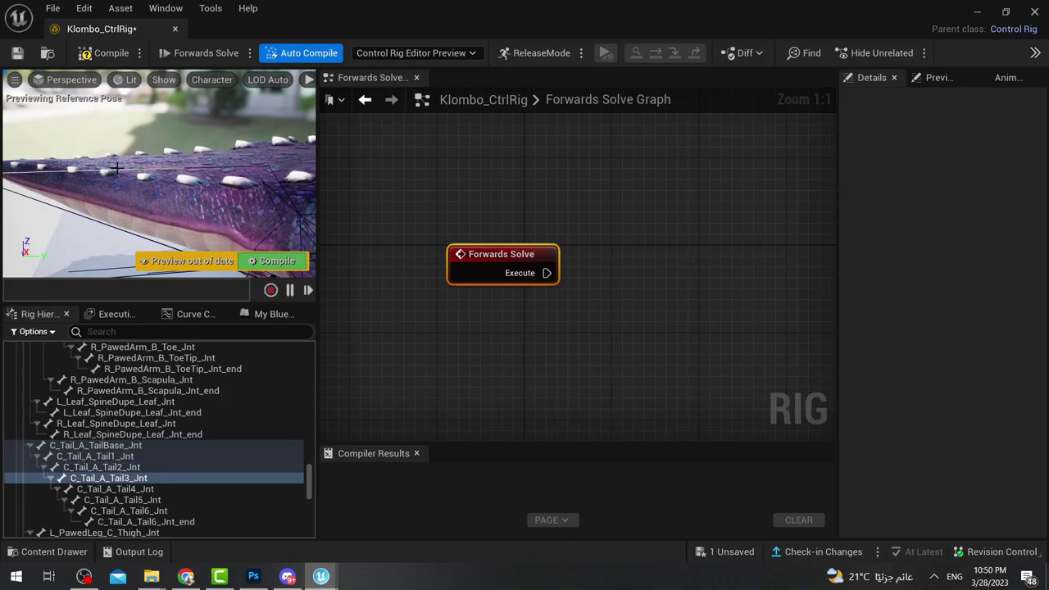
{"action": "left_click", "coordinate": [91, 170]}
{"action": "left_click", "coordinate": [36, 169]}
{"action": "right_click_drag", "start_coordinate": [101, 191], "coordinate": [171, 185]}
{"action": "left_click", "coordinate": [117, 446]}
{"action": "right_click_drag", "start_coordinate": [239, 164], "coordinate": [239, 164]}
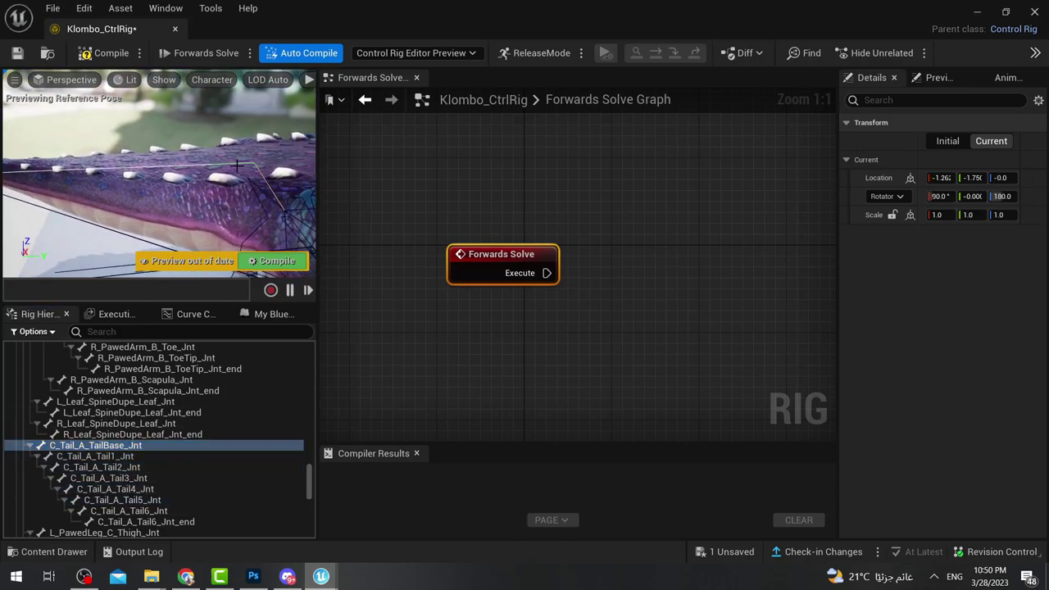
- Examine the tail's bone chain in the hierarchy and on the model, from C_Tail_A_TailBase_Jnt to C_Tail_A_Tail5_Jnt
{"action": "left_click", "coordinate": [29, 447]}
{"action": "left_click", "coordinate": [30, 447]}
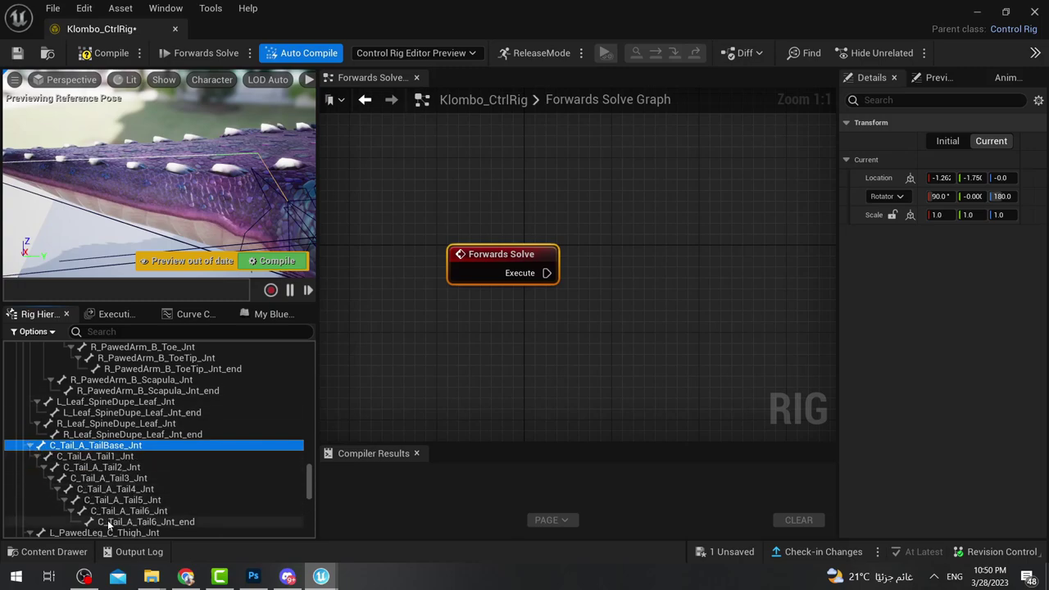
{"action": "left_click", "coordinate": [30, 446]}
{"action": "left_click", "coordinate": [30, 447]}
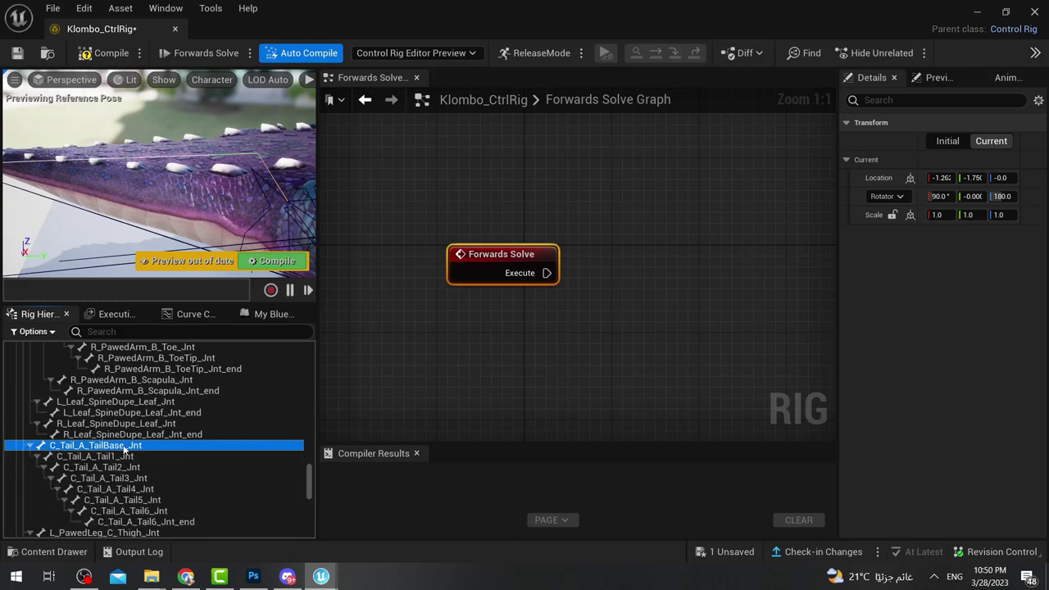
{"action": "middle_click_drag", "start_coordinate": [156, 196], "coordinate": [156, 230]}
{"action": "scroll", "coordinate": [156, 188], "scroll_direction": "down", "scroll_amount": 3}
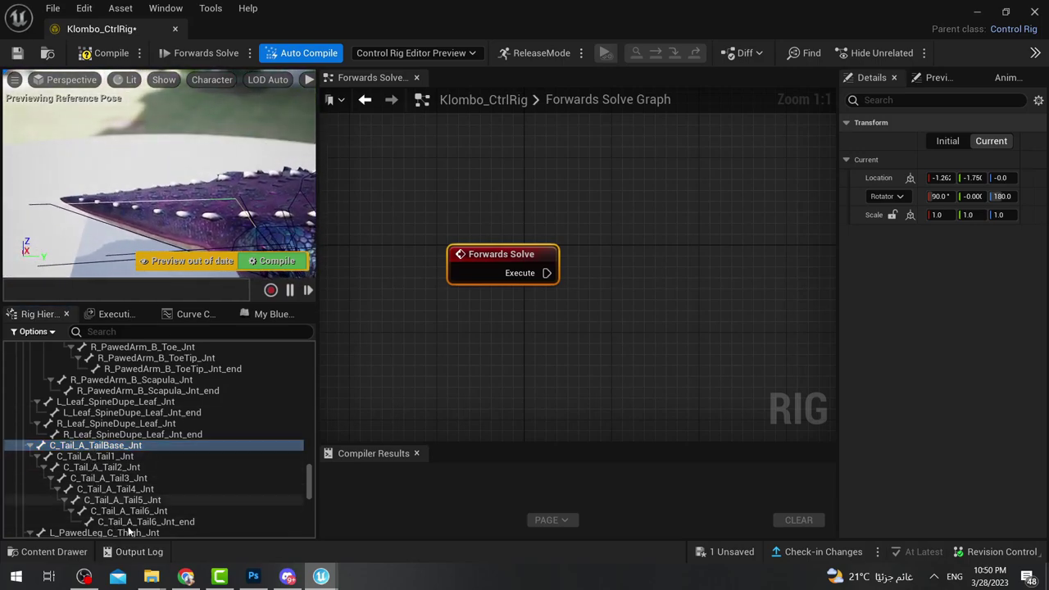
{"action": "left_click", "coordinate": [123, 500]}
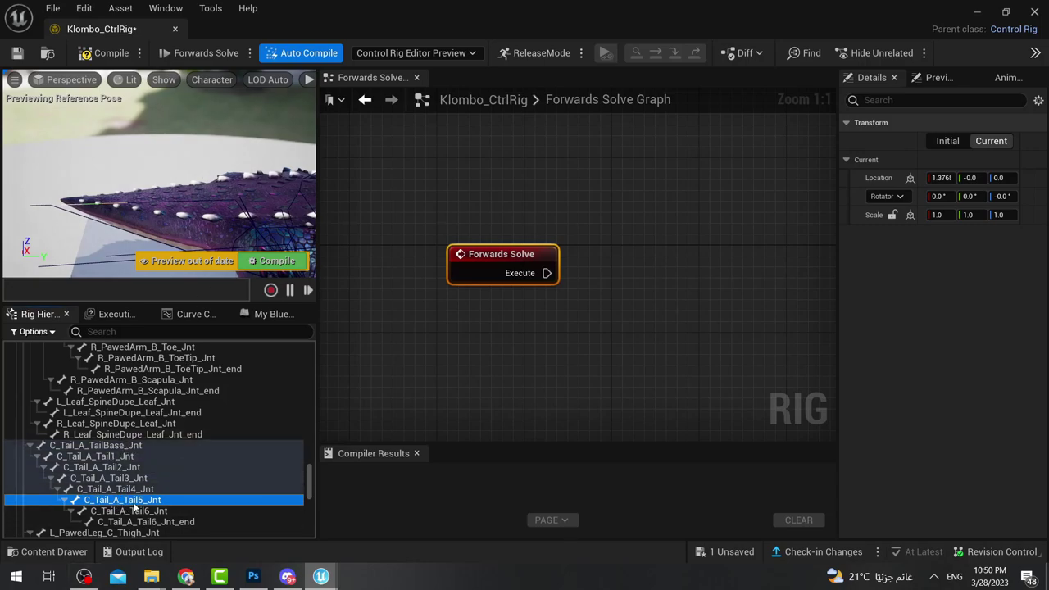
{"action": "scroll", "coordinate": [202, 399], "scroll_direction": "down", "scroll_amount": 1}
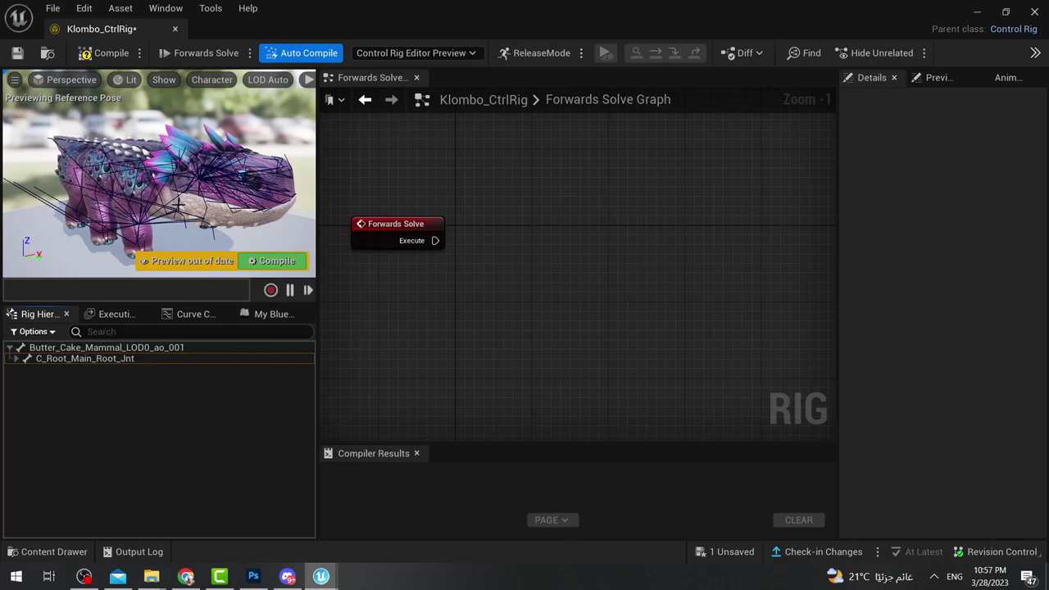
- Create a new control from the root bone Butter_Cake_Mammal_LOD0_ao_001
{"action": "left_click", "coordinate": [80, 351]}
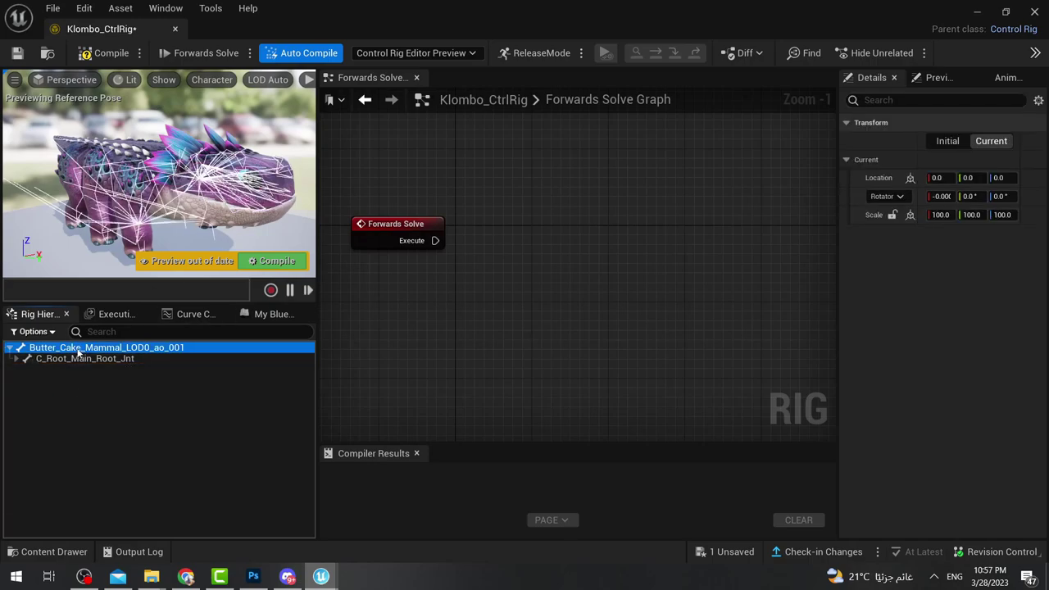
{"action": "right_click", "coordinate": [80, 351]}
{"action": "mouse_move", "coordinate": [197, 232]}
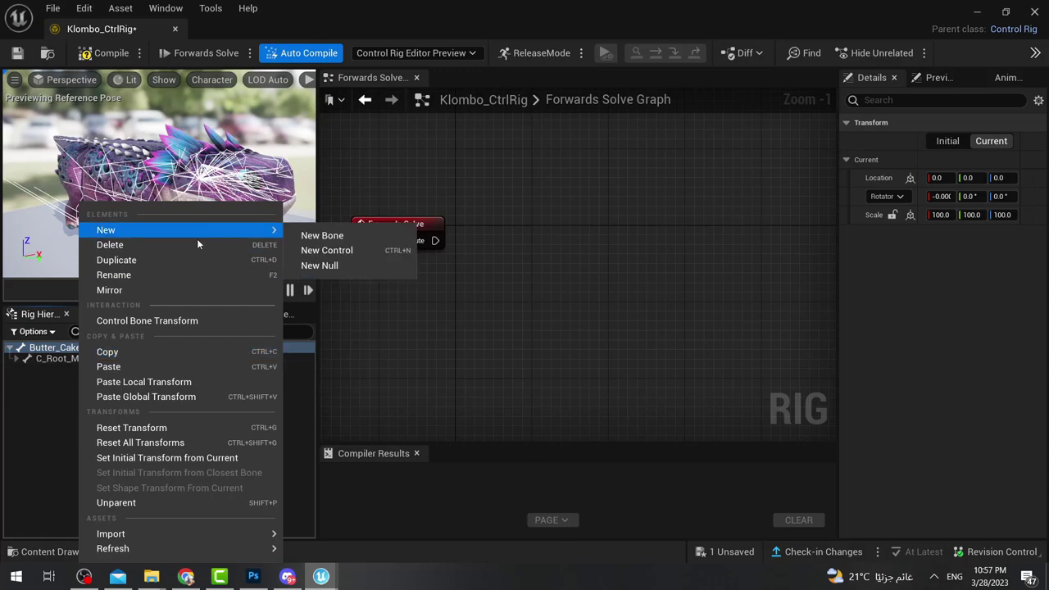
{"action": "left_click", "coordinate": [371, 250]}
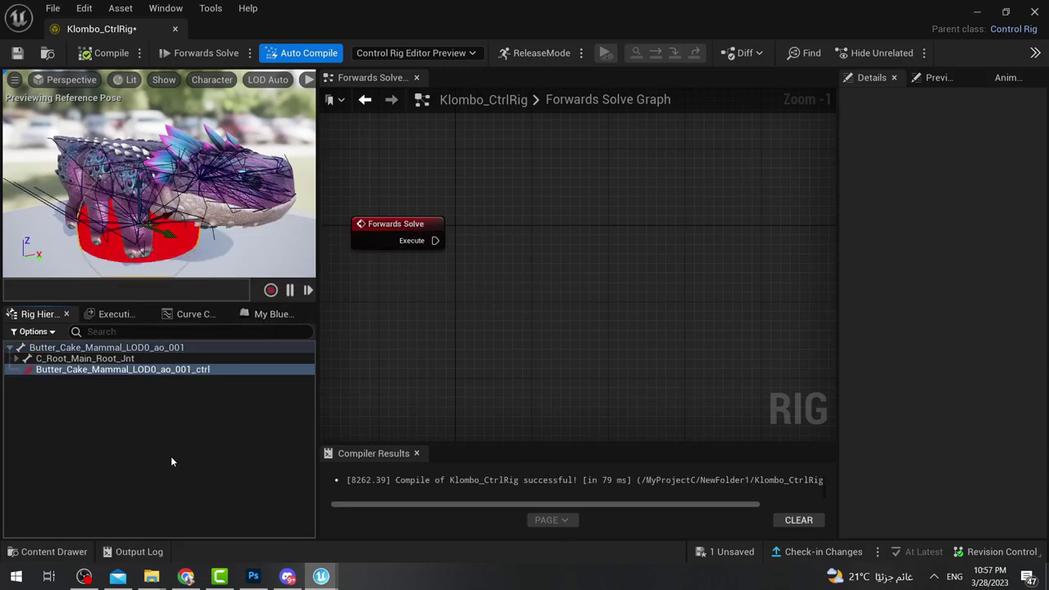
- Unparent the new Butter_Cake_Mammal_LOD0_ao_001_ctrl control from the root bone and select it
{"action": "right_click", "coordinate": [64, 371]}
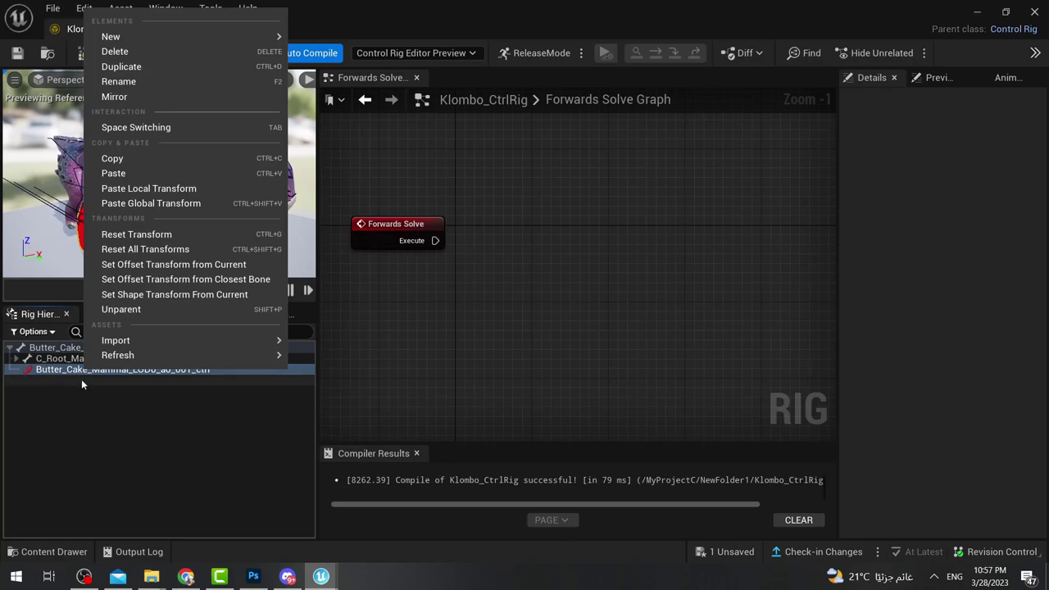
{"action": "left_click", "coordinate": [59, 371]}
{"action": "right_click", "coordinate": [64, 371]}
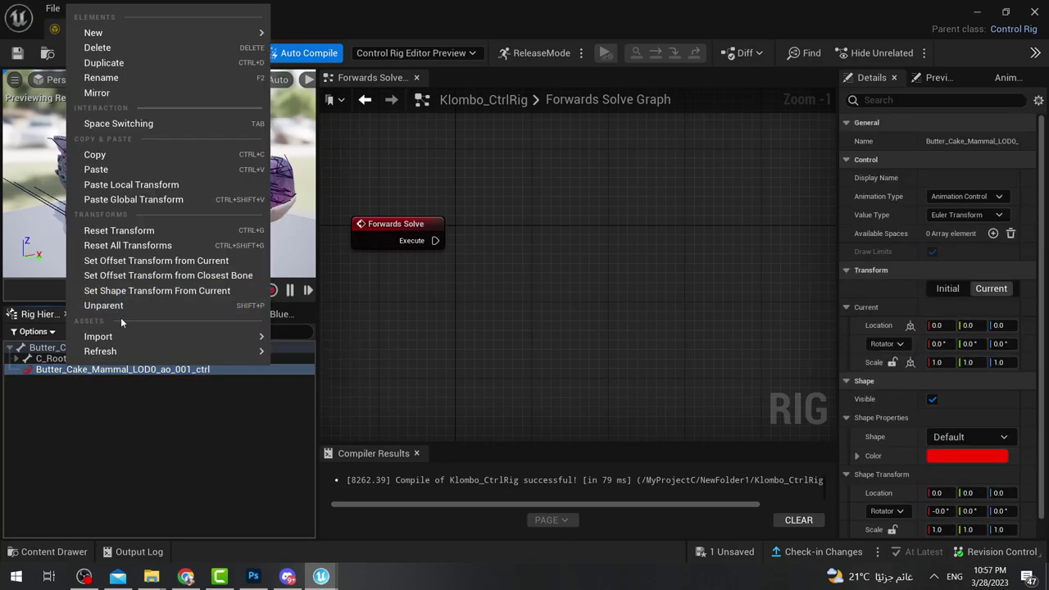
{"action": "left_click", "coordinate": [122, 308]}
{"action": "left_click", "coordinate": [118, 370]}
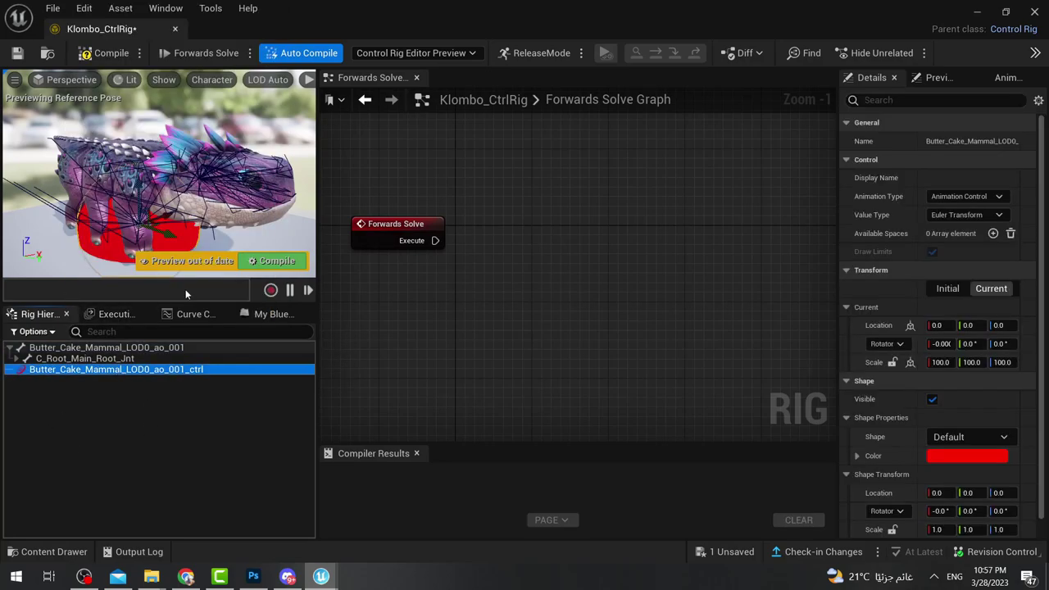
- Change the root control's shape to Octagon_Thick
{"action": "left_click_drag", "start_coordinate": [188, 224], "coordinate": [227, 224], "text": "alt"}
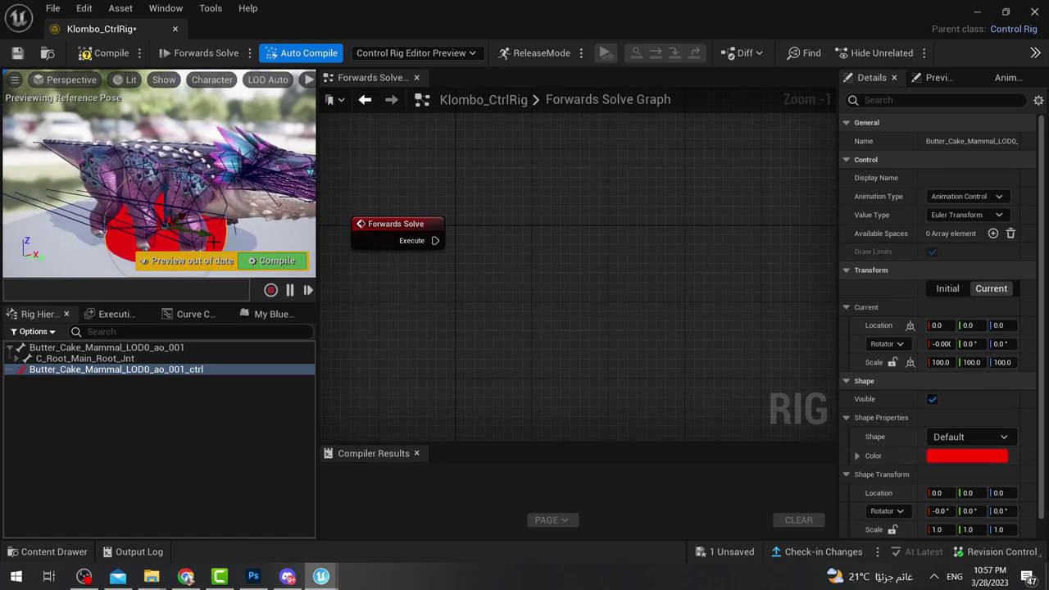
{"action": "scroll", "coordinate": [892, 434], "scroll_direction": "down", "scroll_amount": 1}
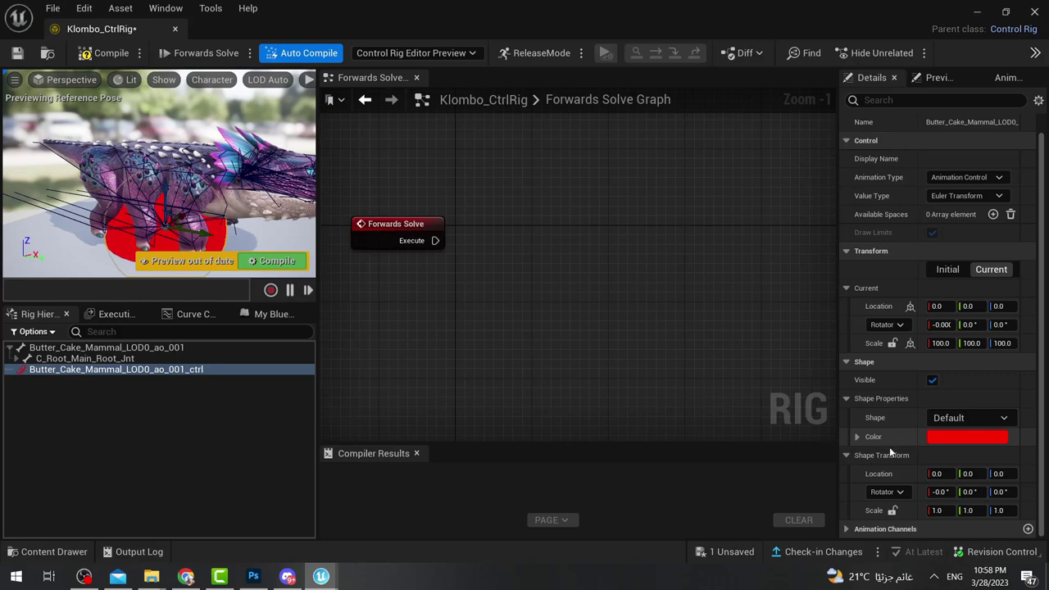
{"action": "left_click", "coordinate": [957, 418]}
{"action": "type", "text": "oc"}
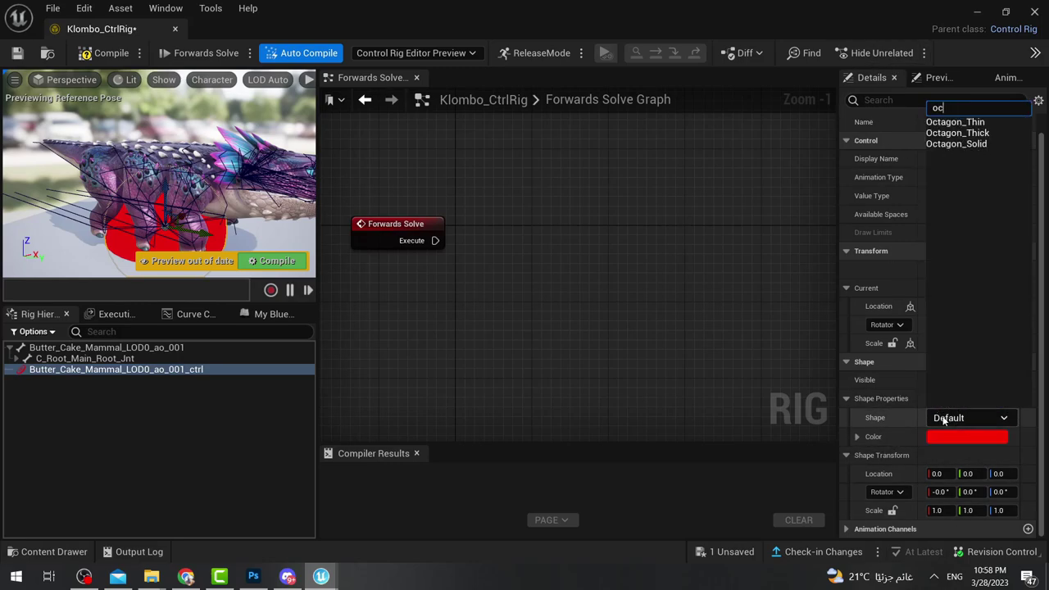
{"action": "type", "text": "ta"}
{"action": "left_click", "coordinate": [958, 133]}
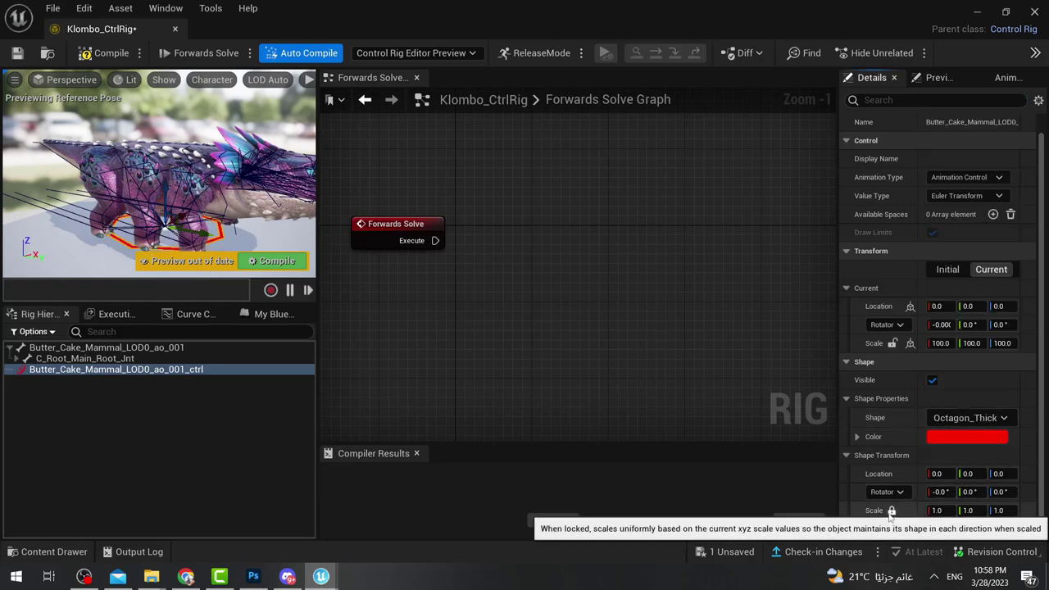
- Scale the octagon control's shape uniformly to 2.0 so it surrounds Klombo's feet
{"action": "left_click", "coordinate": [937, 511]}
{"action": "type", "text": "2"}
{"action": "key", "text": "Return"}
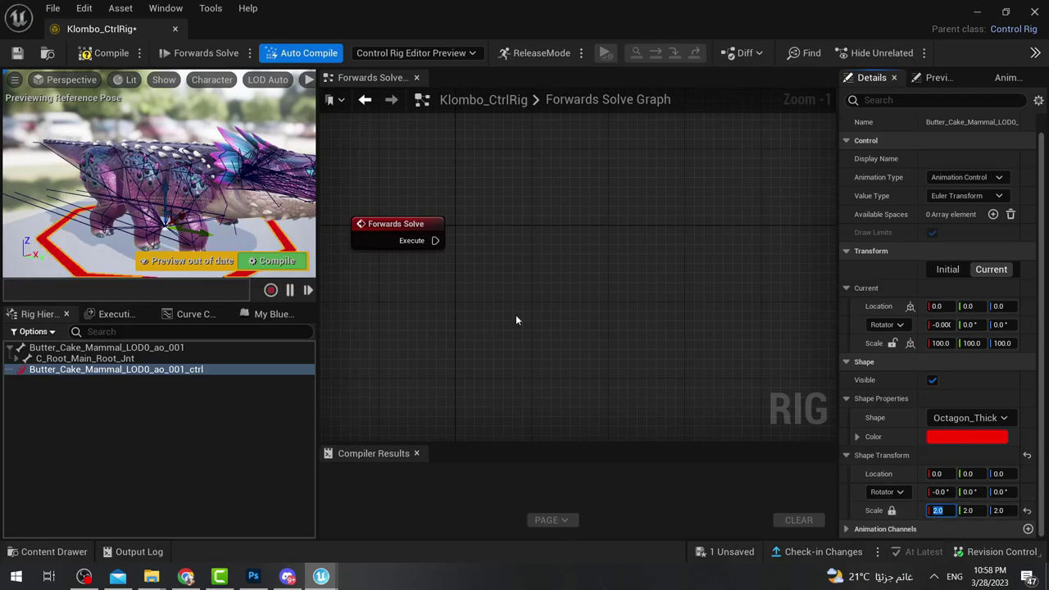
{"action": "right_click_drag", "start_coordinate": [309, 229], "coordinate": [276, 234]}
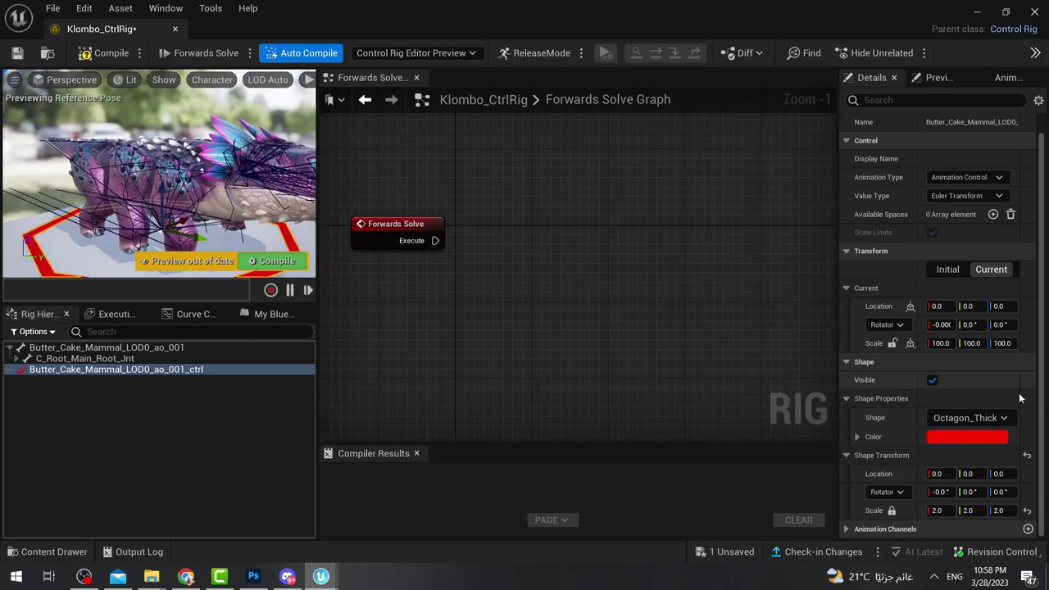
- Try moving the octagon control upward and along the ground in the preview, and compile the rig
{"action": "left_click", "coordinate": [240, 232]}
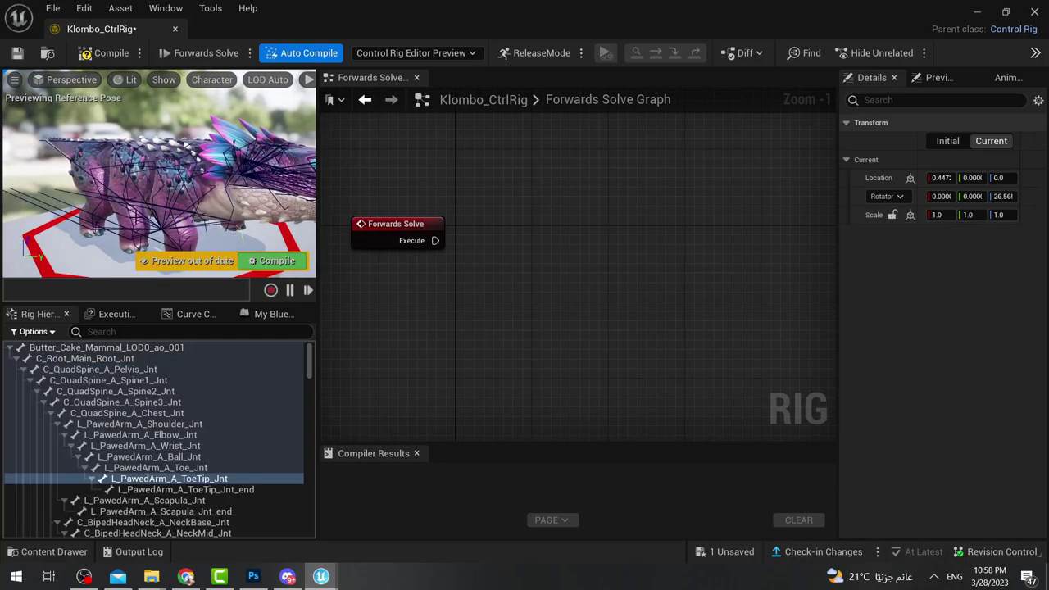
{"action": "left_click", "coordinate": [111, 264]}
{"action": "left_click", "coordinate": [127, 247]}
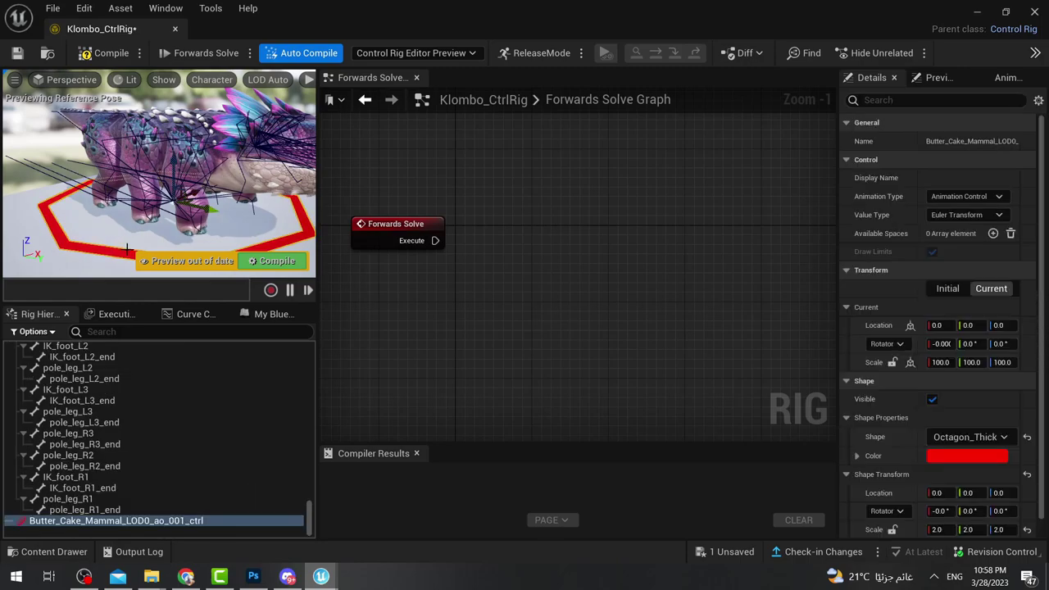
{"action": "left_click_drag", "start_coordinate": [171, 178], "coordinate": [171, 130]}
{"action": "right_click_drag", "start_coordinate": [188, 157], "coordinate": [245, 157]}
{"action": "left_click_drag", "start_coordinate": [141, 156], "coordinate": [194, 177]}
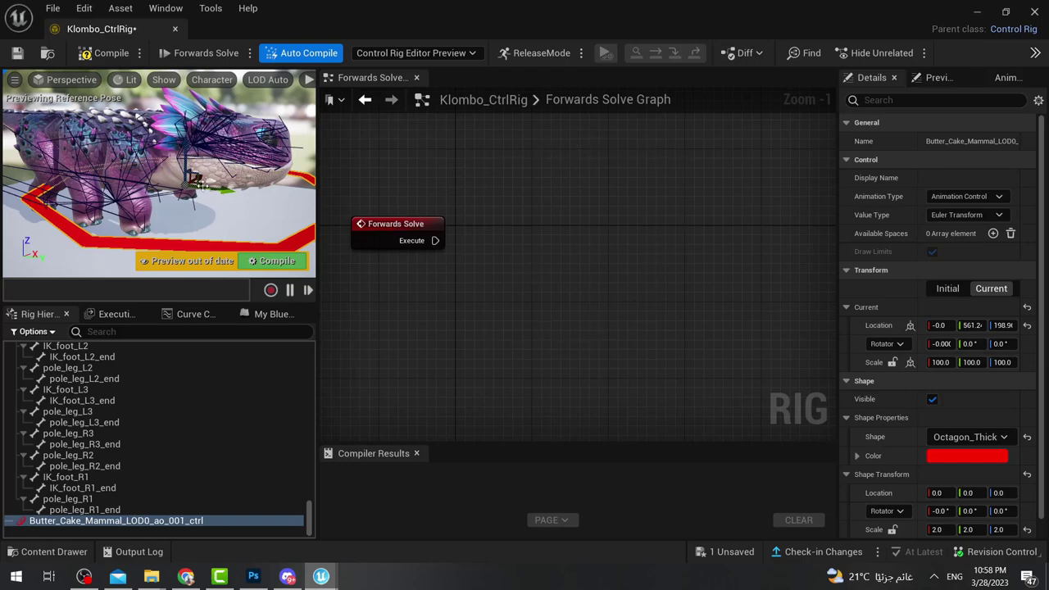
{"action": "left_click", "coordinate": [107, 52]}
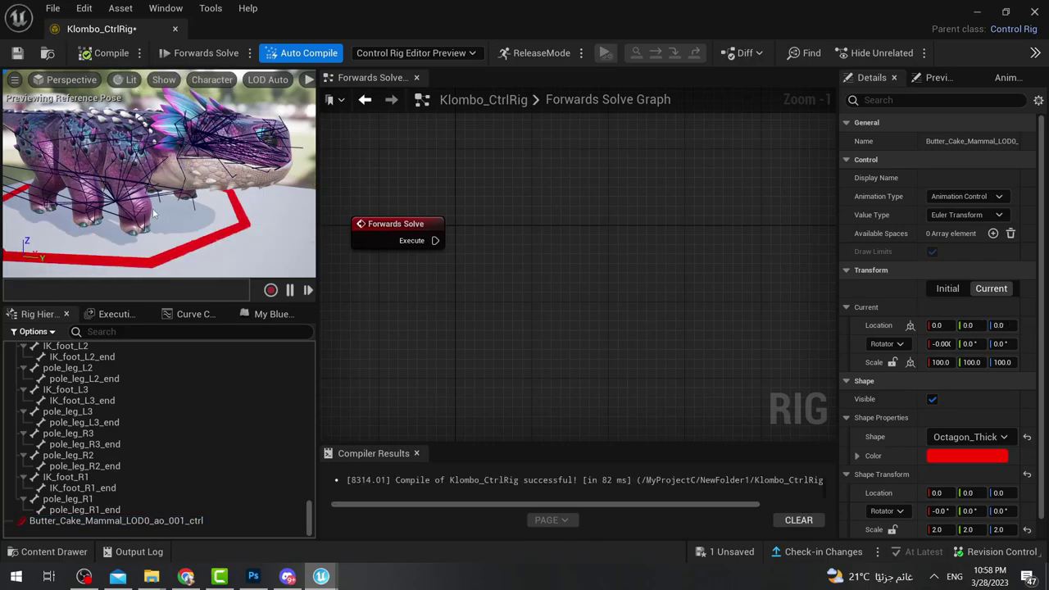
- Collapse the C_Root_Main_Root_Jnt branch and add a Get Control node for Butter_Cake_Mammal_LOD0_ao_001_ctrl to the graph
{"action": "scroll", "coordinate": [136, 396], "scroll_direction": "up", "scroll_amount": 10}
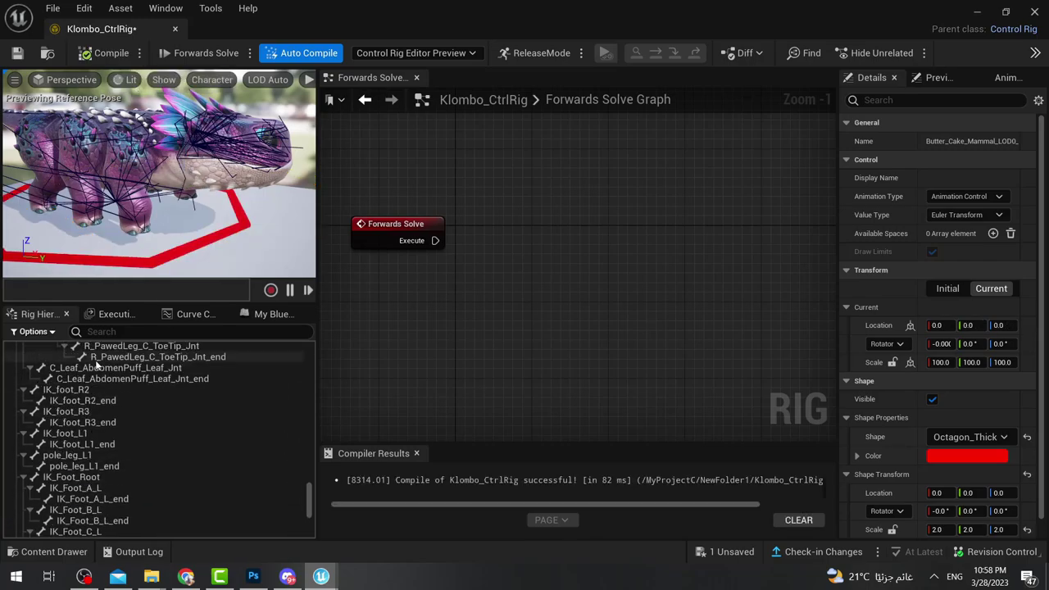
{"action": "left_click_drag", "start_coordinate": [310, 492], "coordinate": [310, 353]}
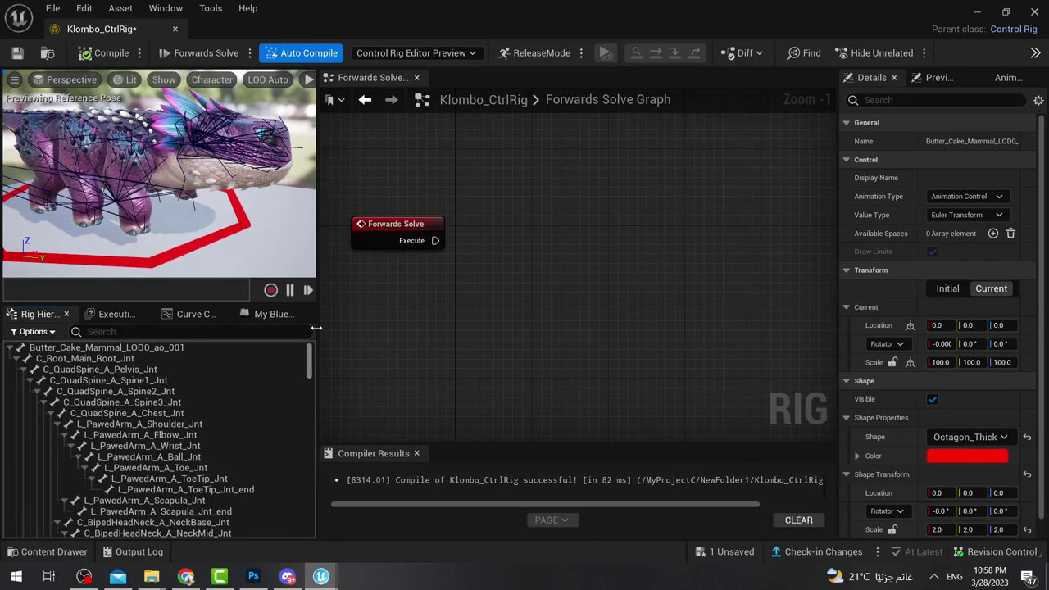
{"action": "left_click", "coordinate": [17, 358]}
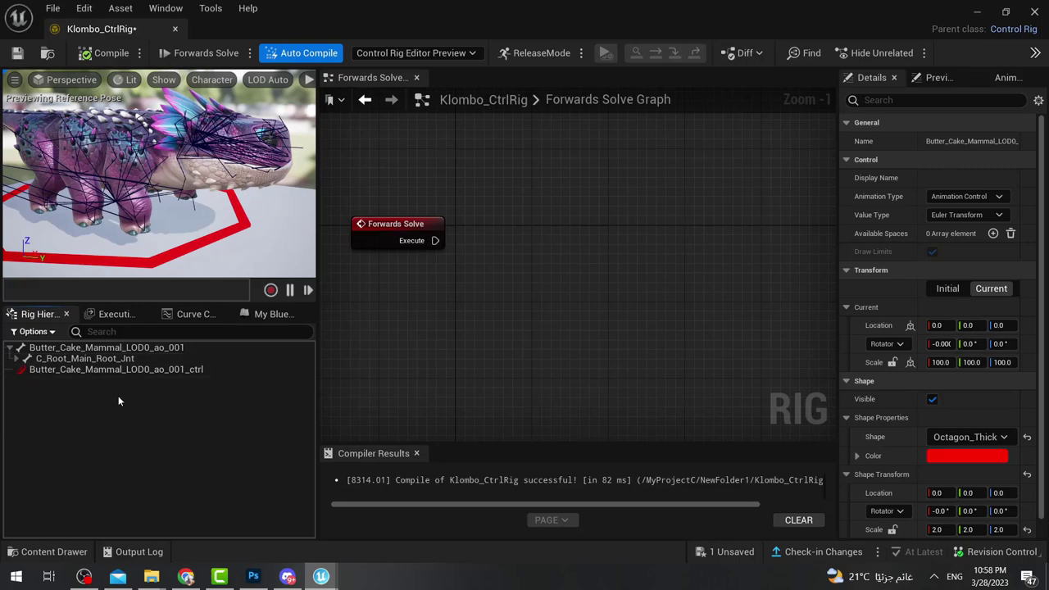
{"action": "left_click_drag", "start_coordinate": [134, 371], "coordinate": [515, 254]}
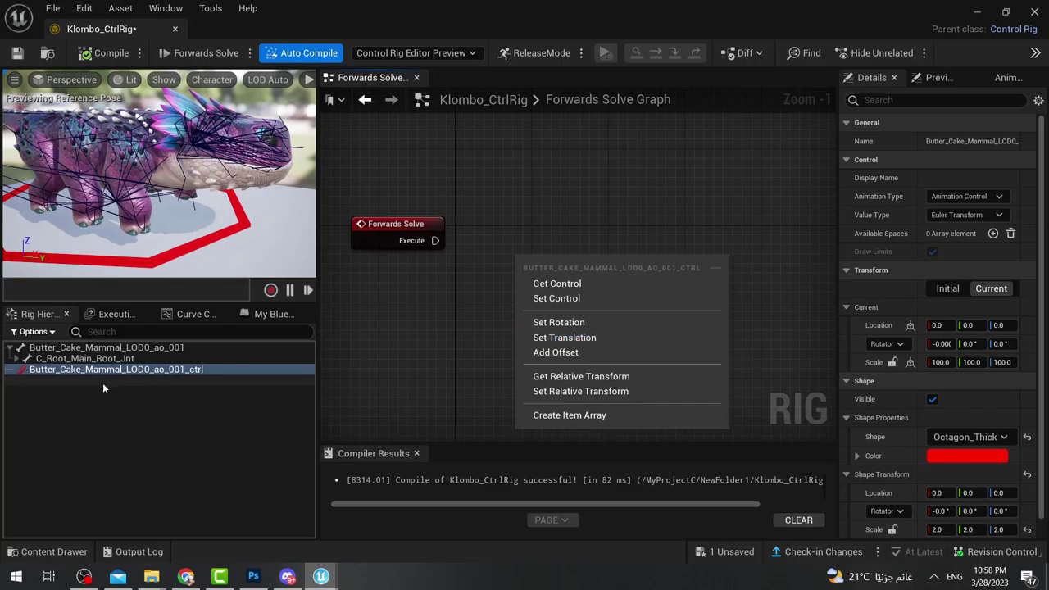
{"action": "left_click", "coordinate": [593, 284]}
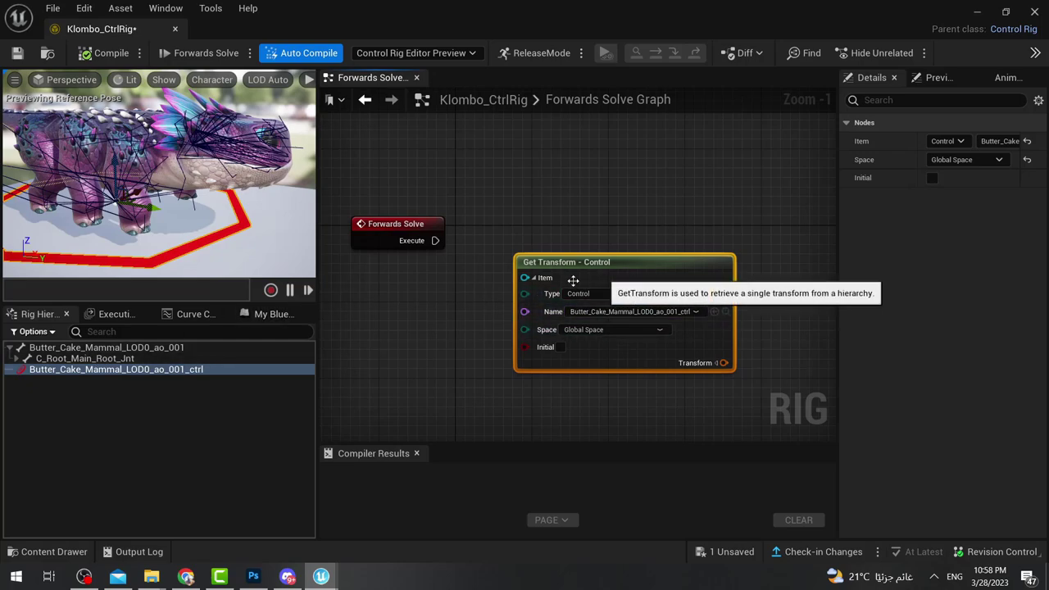
- Add a Set Bone node for the root bone Butter_Cake_Mammal_LOD0_ao_001 above the Get Transform node
{"action": "left_click", "coordinate": [91, 349]}
{"action": "left_click", "coordinate": [89, 357]}
{"action": "left_click", "coordinate": [109, 349]}
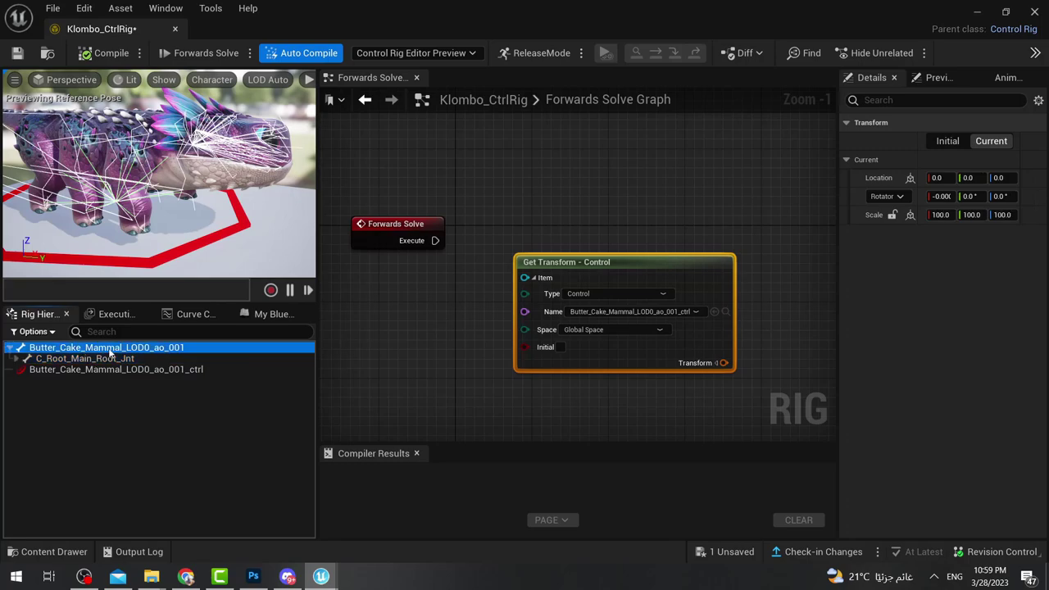
{"action": "left_click_drag", "start_coordinate": [113, 354], "coordinate": [547, 161]}
{"action": "left_click", "coordinate": [607, 204]}
- Place the Get Transform node below Forwards Solve, connect its Transform to Set Transform's Value, and link Execute to ExecuteContext
{"action": "left_click_drag", "start_coordinate": [617, 274], "coordinate": [453, 322]}
{"action": "left_click_drag", "start_coordinate": [566, 414], "coordinate": [560, 247]}
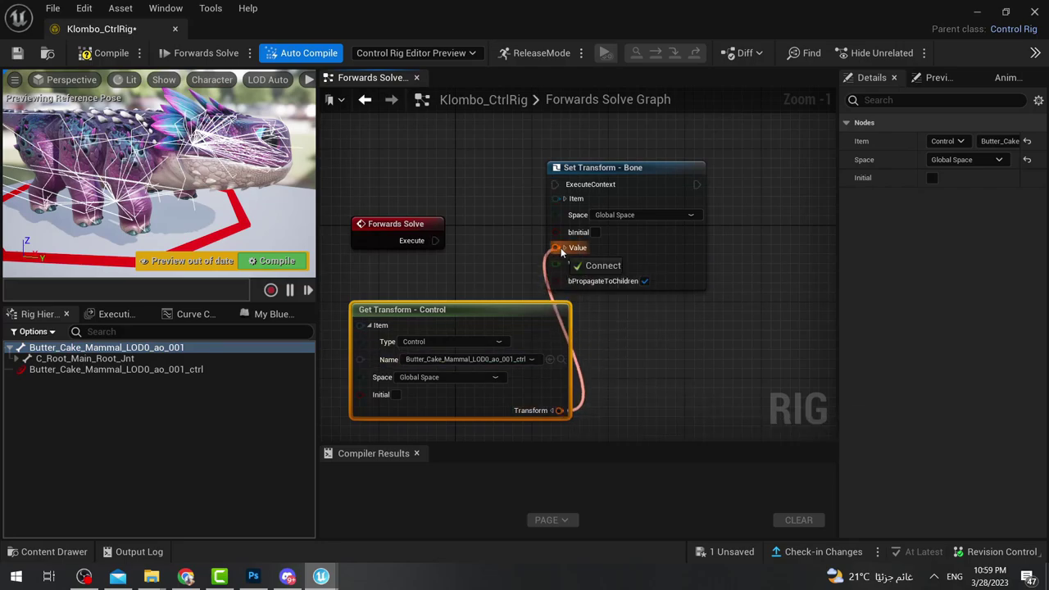
{"action": "left_click_drag", "start_coordinate": [432, 240], "coordinate": [562, 188]}
- Select Butter_Cake_Mammal_LOD0_ao_001_ctrl and move it upward to test how it drives the model
{"action": "scroll", "coordinate": [235, 208], "scroll_direction": "down", "scroll_amount": 2}
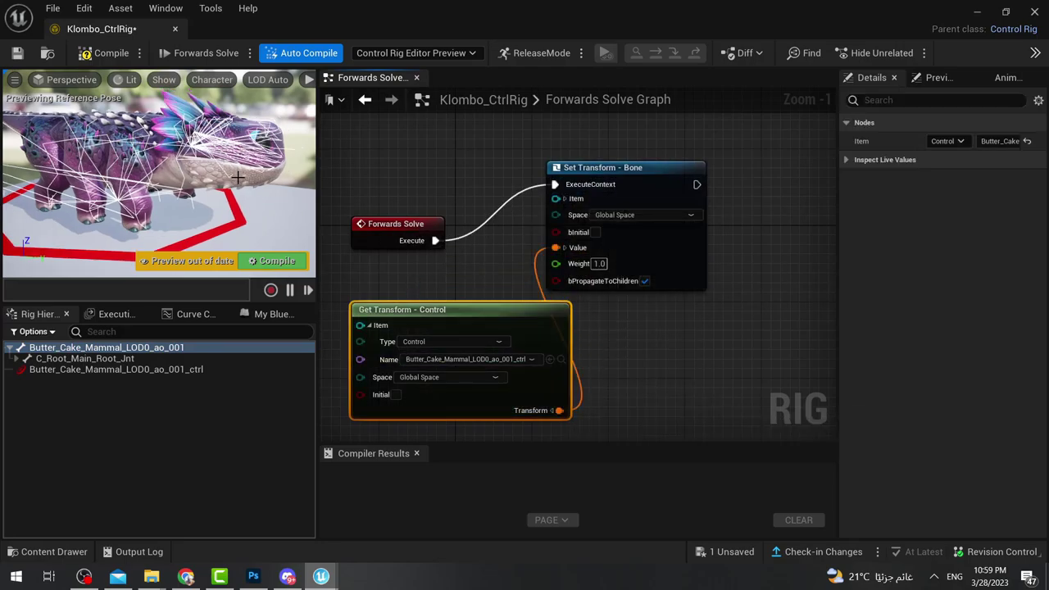
{"action": "left_click", "coordinate": [194, 187]}
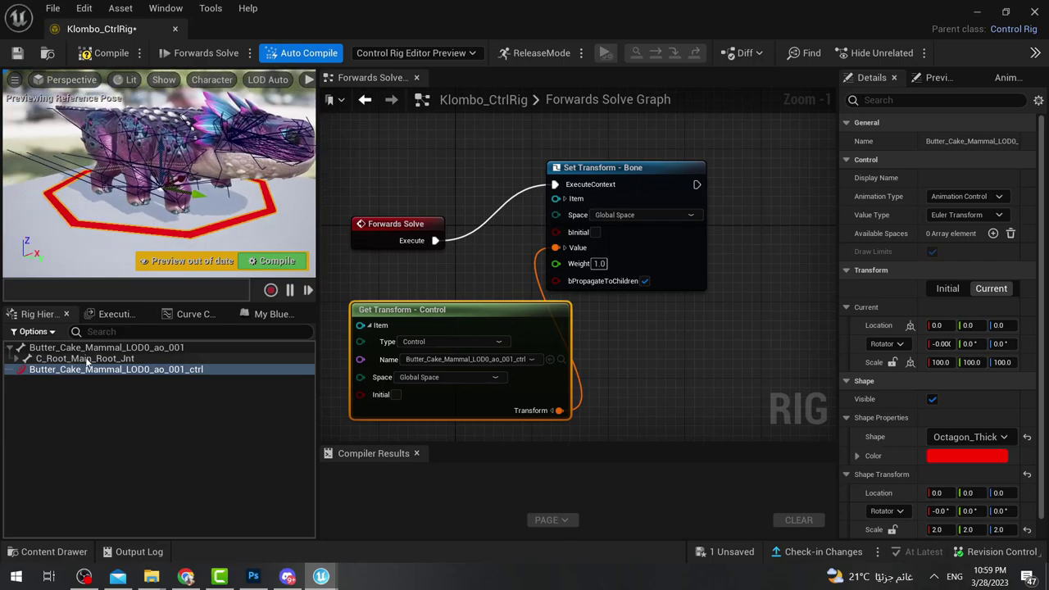
{"action": "left_click", "coordinate": [115, 370]}
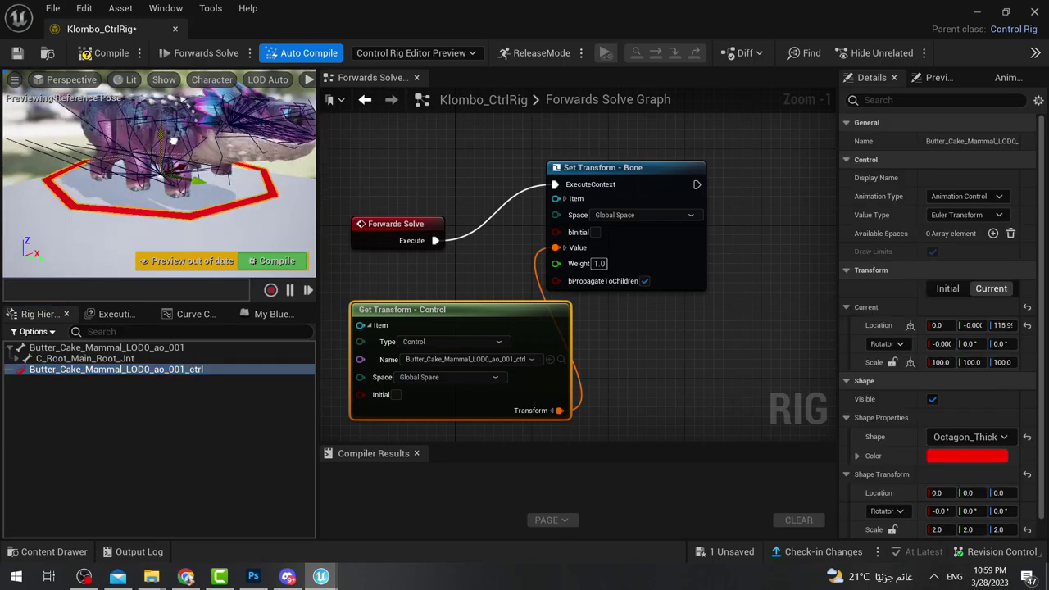